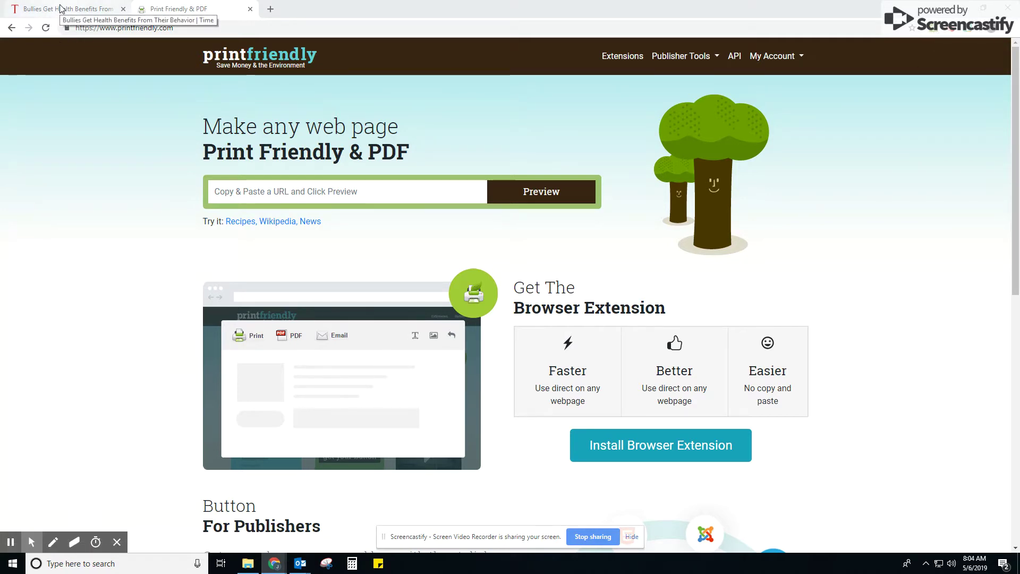
Switch to the TIME article "Bullying Is Good For Your Health" and look through the whole page, including its ads
left_click(91, 11)
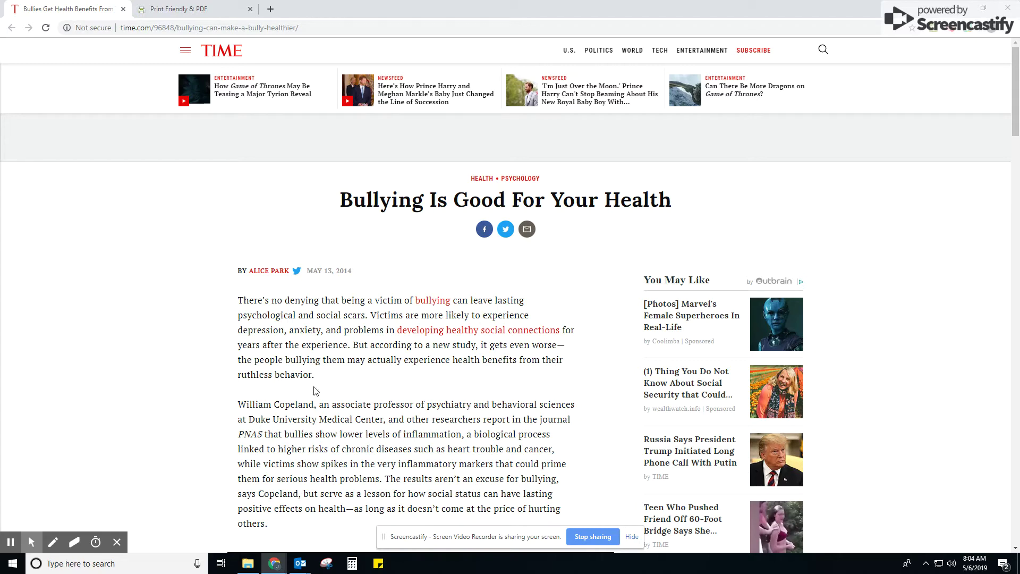
scroll(887, 378, "down", 20)
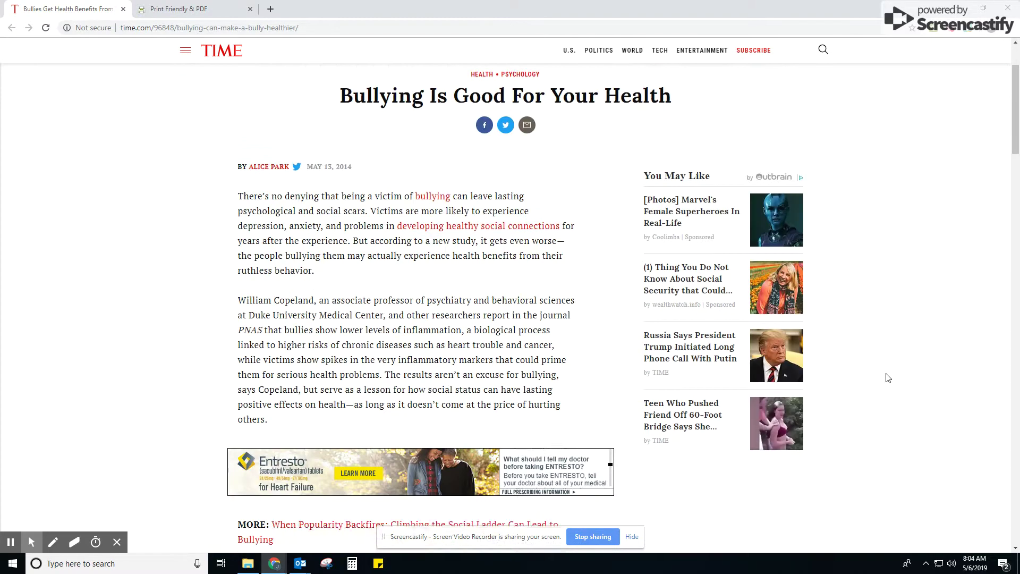
scroll(888, 379, "down", 7)
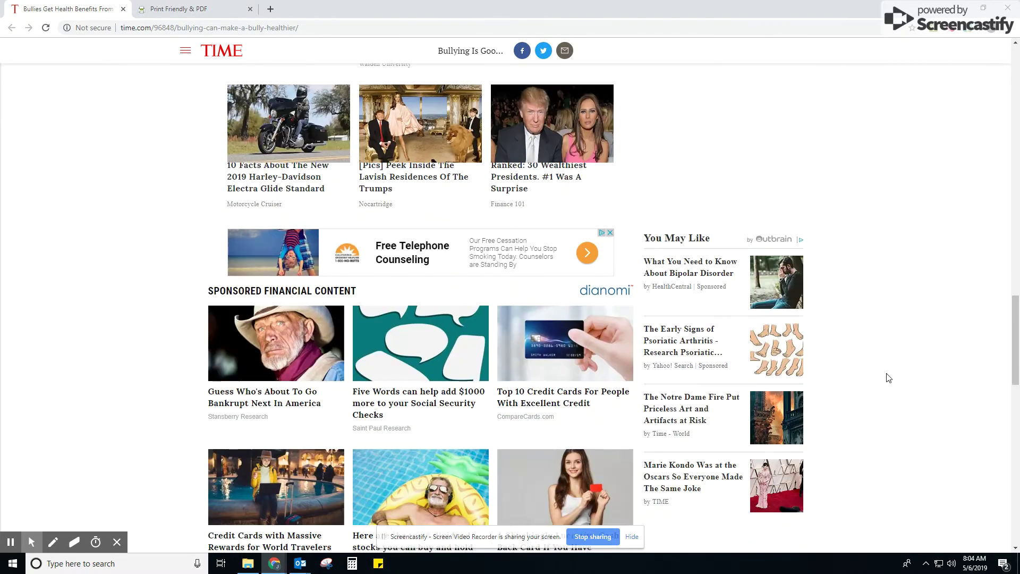
scroll(902, 380, "up", 20)
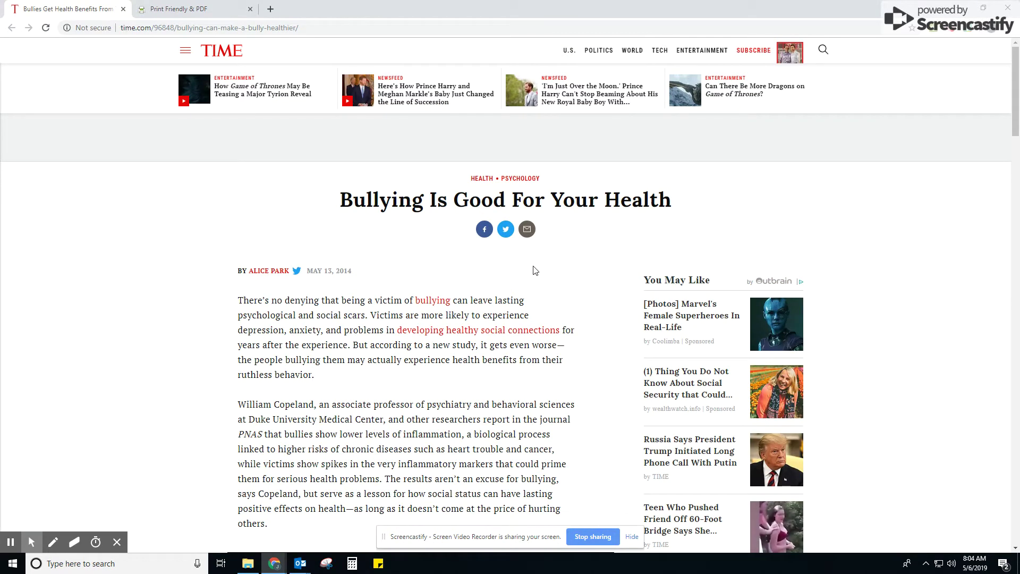
Examine all pages of the article in the browser's print preview, and cancel printing
key("ctrl+p")
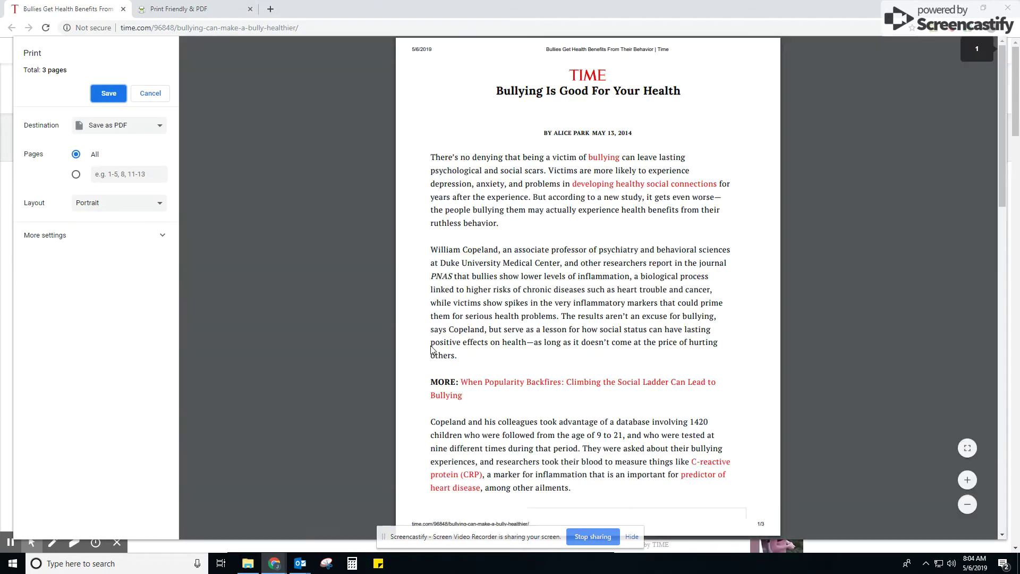
scroll(527, 377, "down", 20)
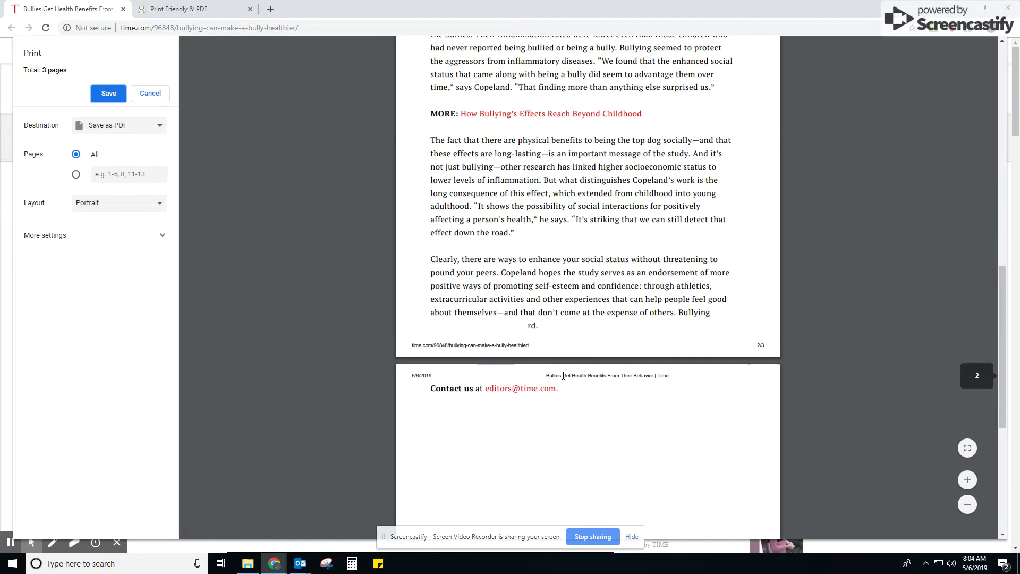
scroll(603, 445, "up", 8)
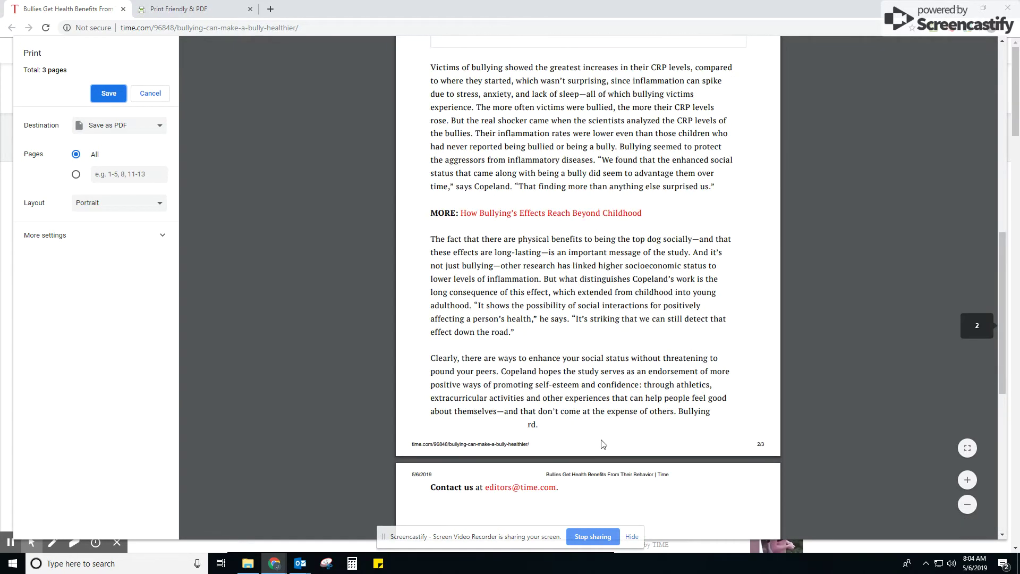
scroll(603, 445, "up", 8)
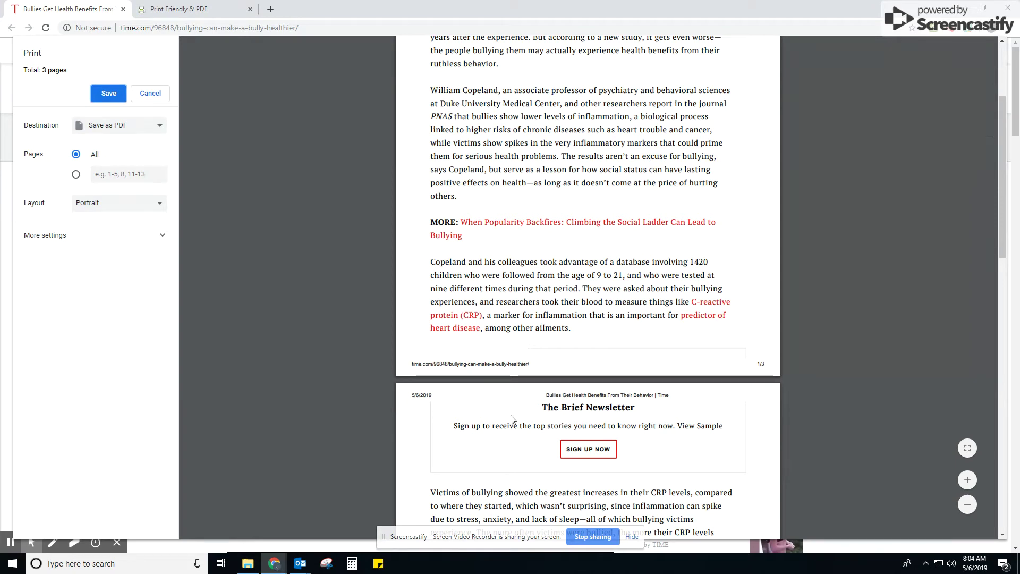
scroll(513, 420, "up", 3)
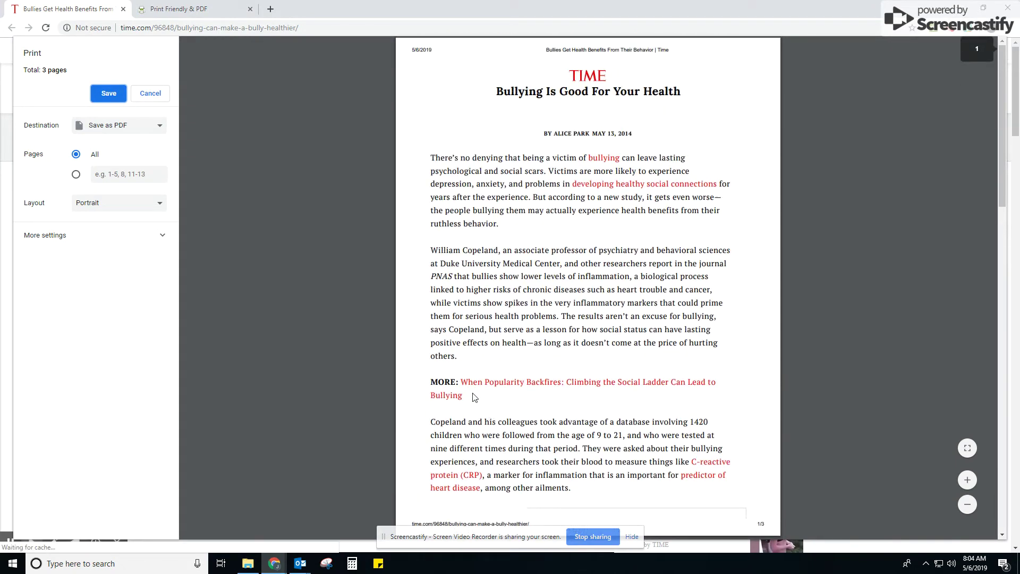
scroll(667, 386, "down", 6)
scroll(667, 386, "down", 12)
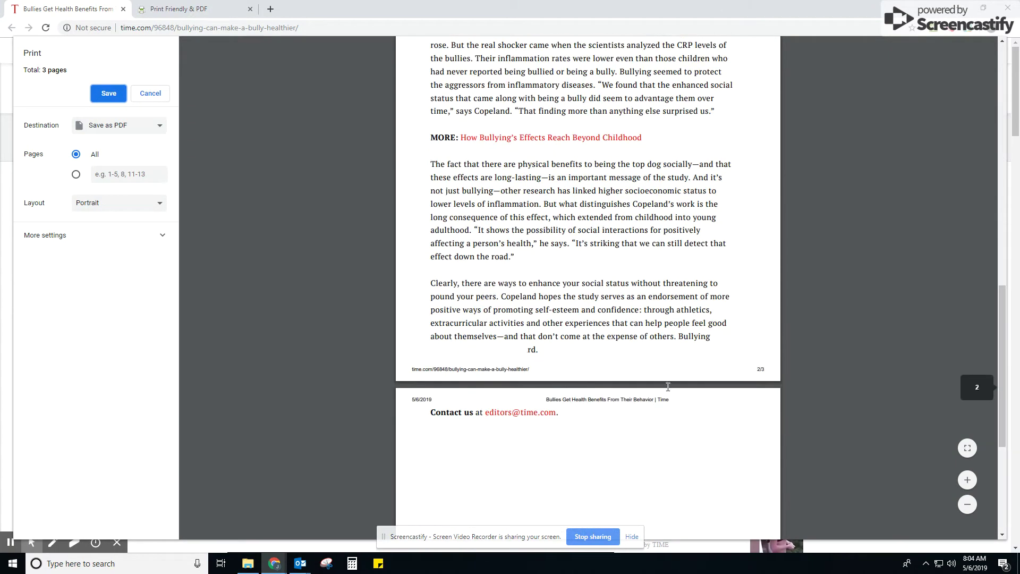
scroll(671, 385, "up", 12)
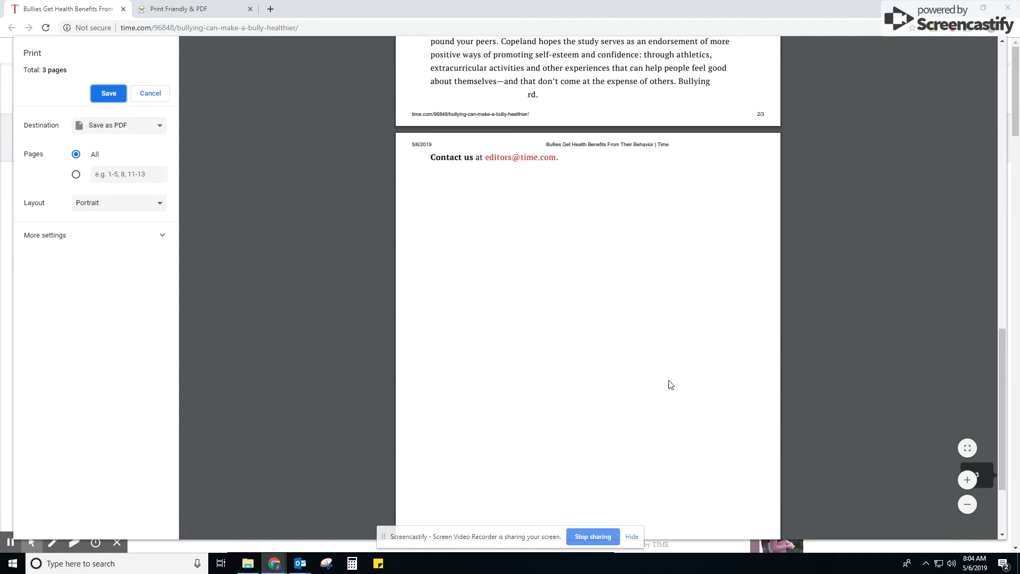
scroll(675, 375, "up", 3)
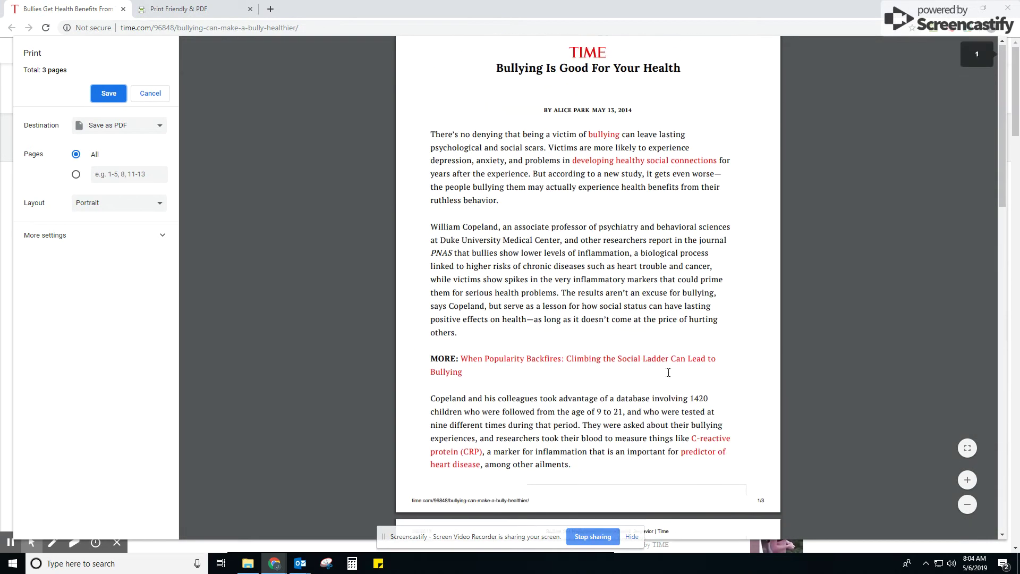
left_click(150, 94)
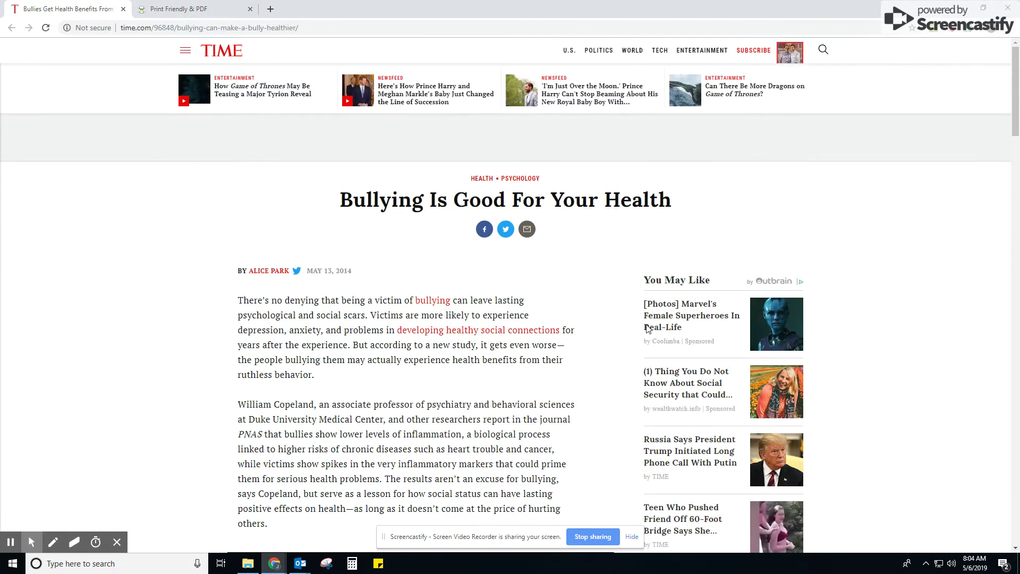
Open the TIME article in the PrintFriendly extension's preview
left_click(937, 33)
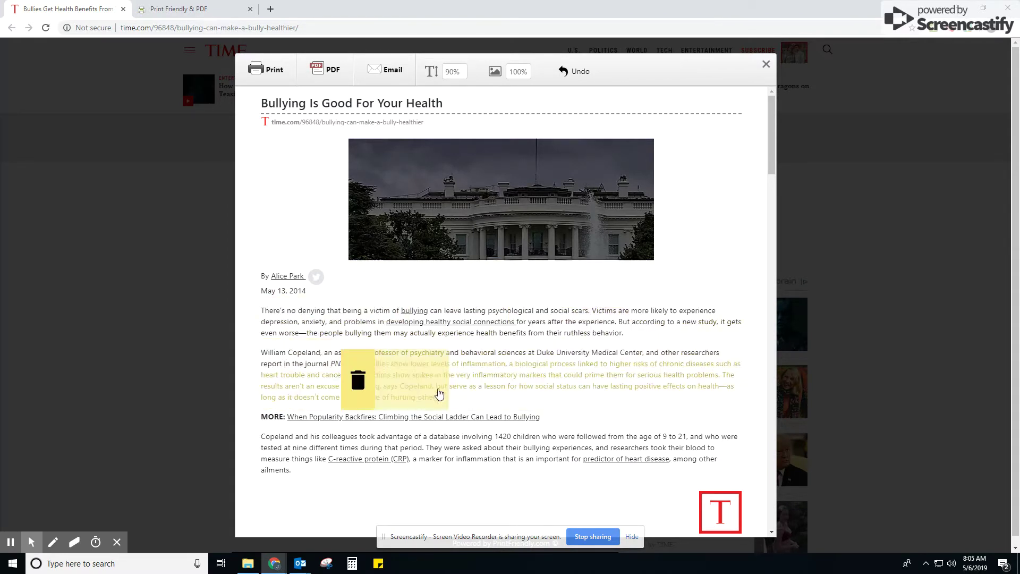
left_click(317, 277)
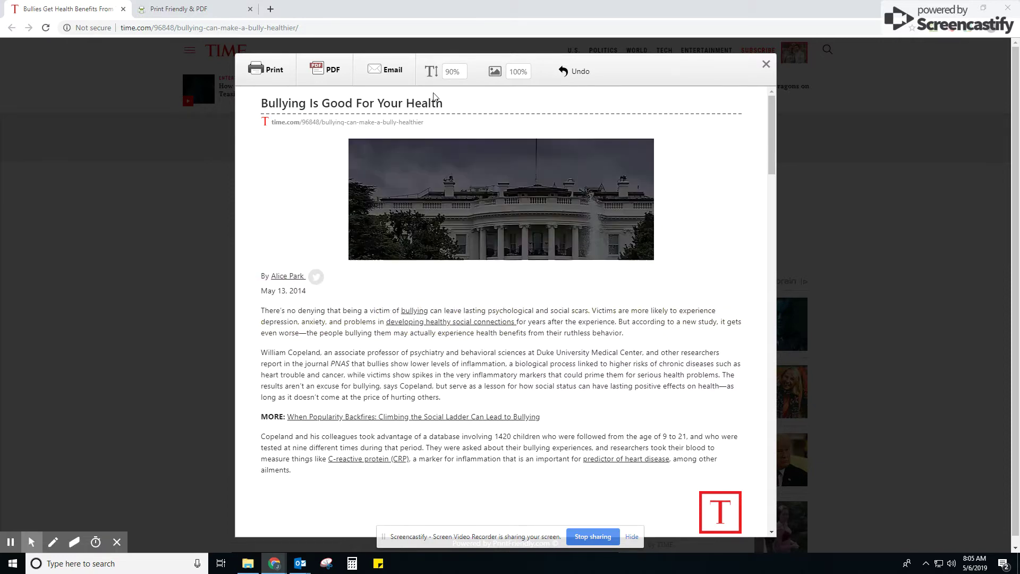
left_click_drag(282, 104, 454, 103)
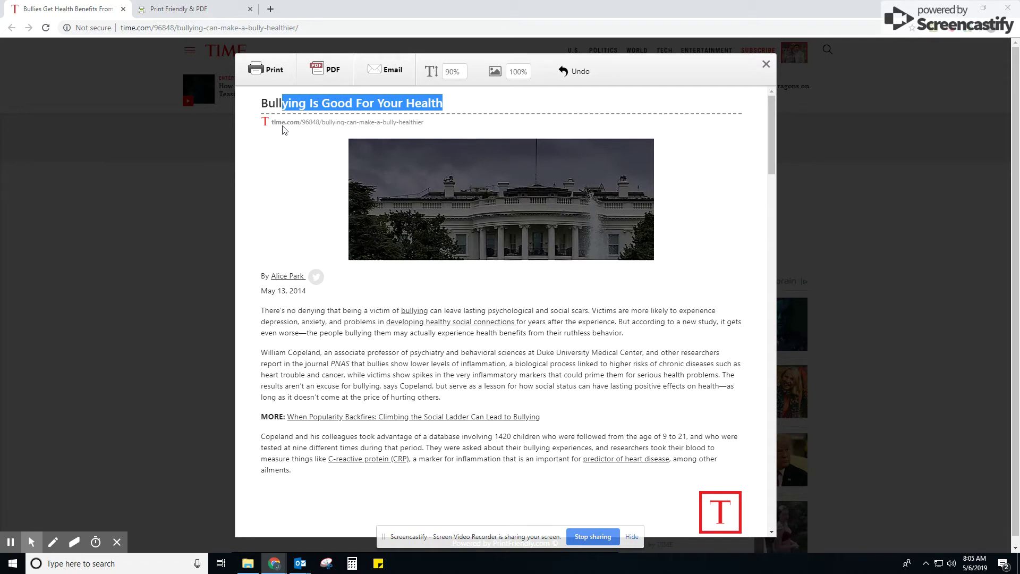
left_click(291, 163)
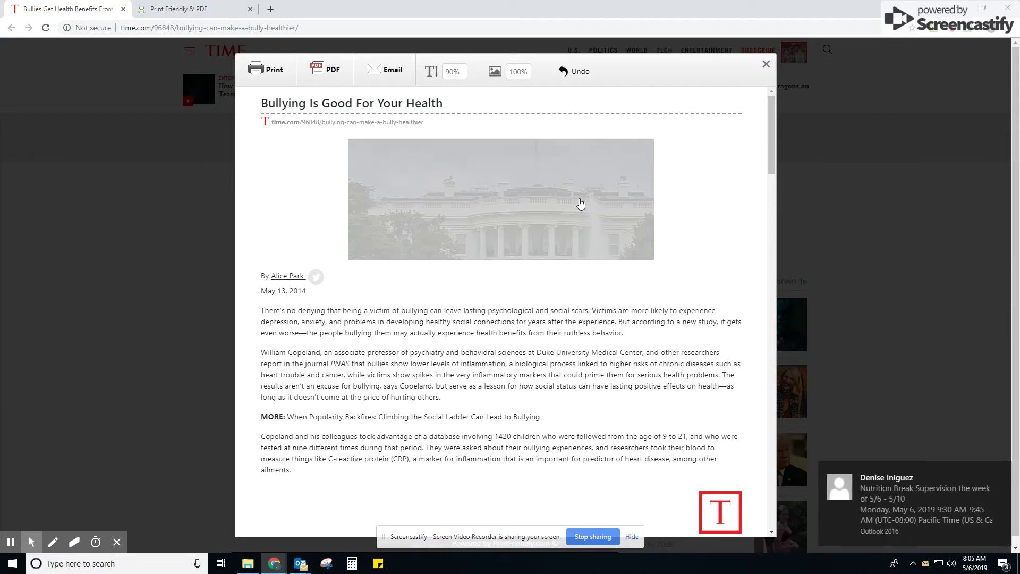
Delete the White House image, the byline's Twitter icon, the "When Popularity Backfires" link line and the TIME logo from the preview
left_click(580, 203)
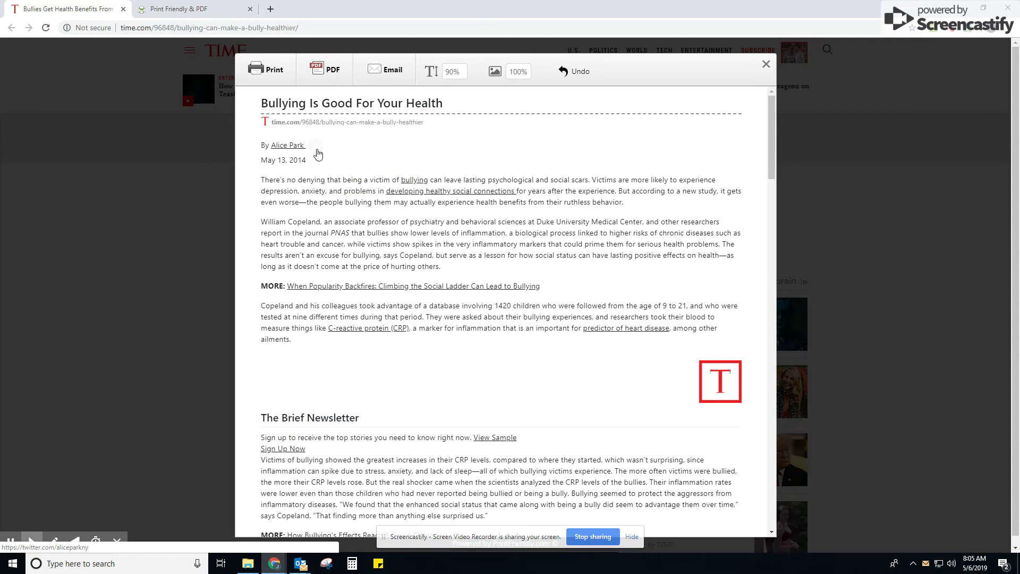
left_click(317, 154)
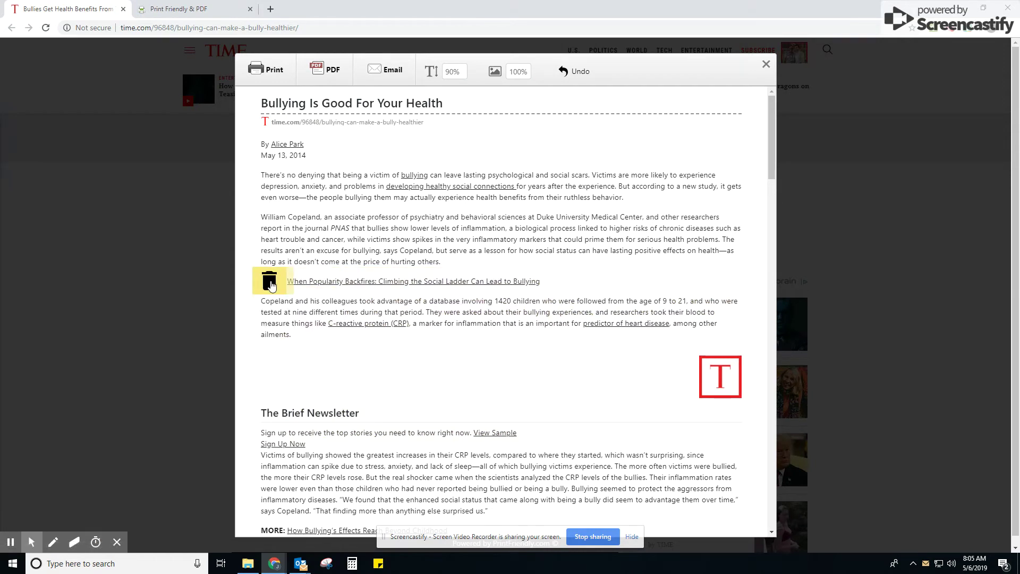
left_click(271, 283)
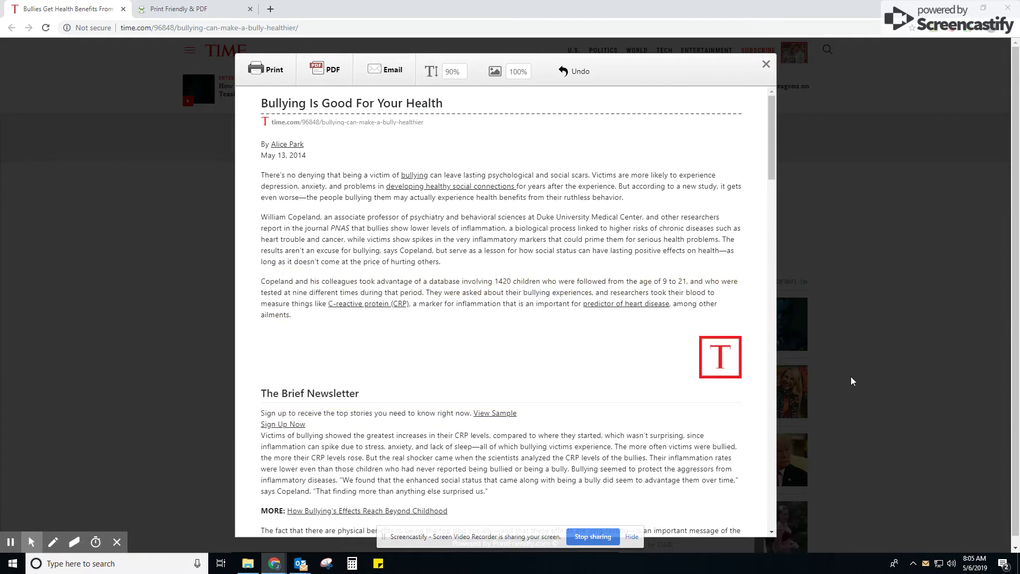
left_click(719, 352)
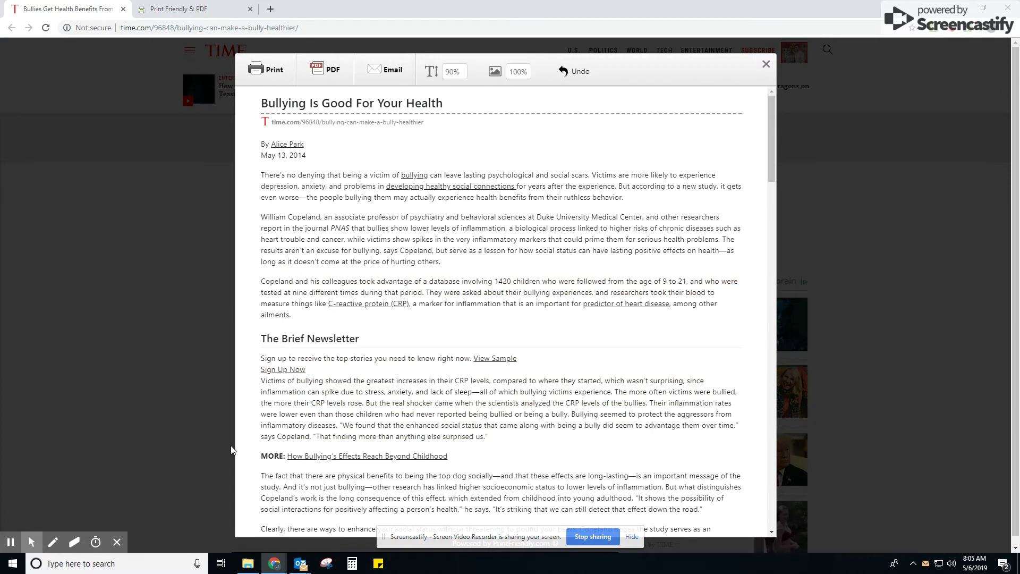
Delete "The Brief Newsletter" heading with its sign-up lines and the "How Bullying's Effects Reach Beyond Childhood" link line
left_click(268, 339)
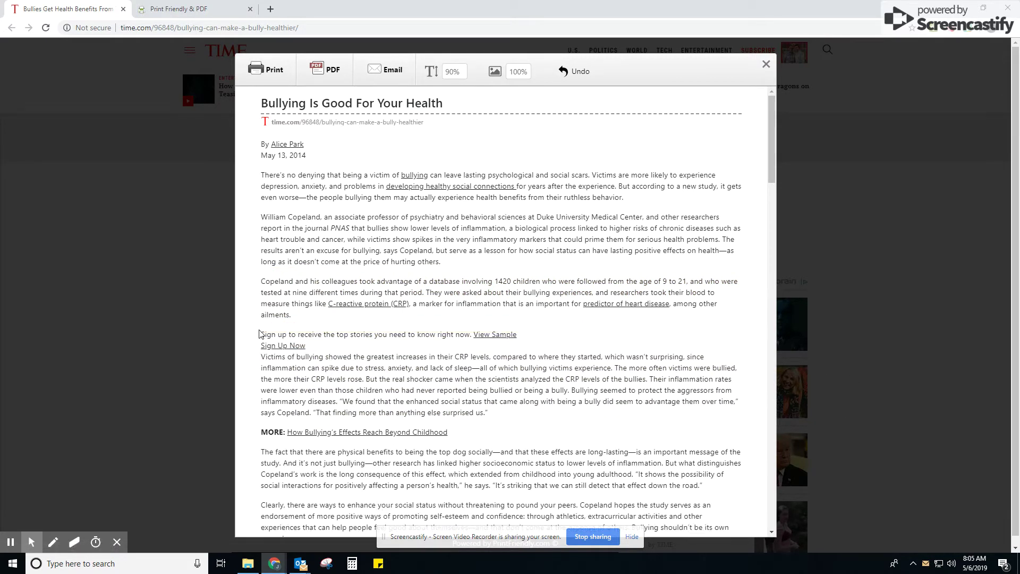
left_click(268, 330)
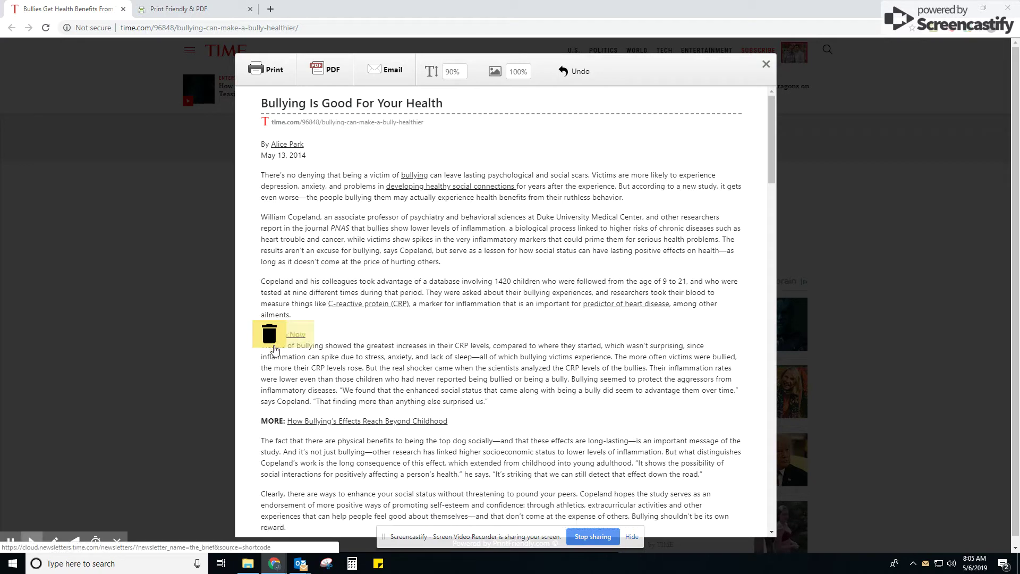
left_click(269, 330)
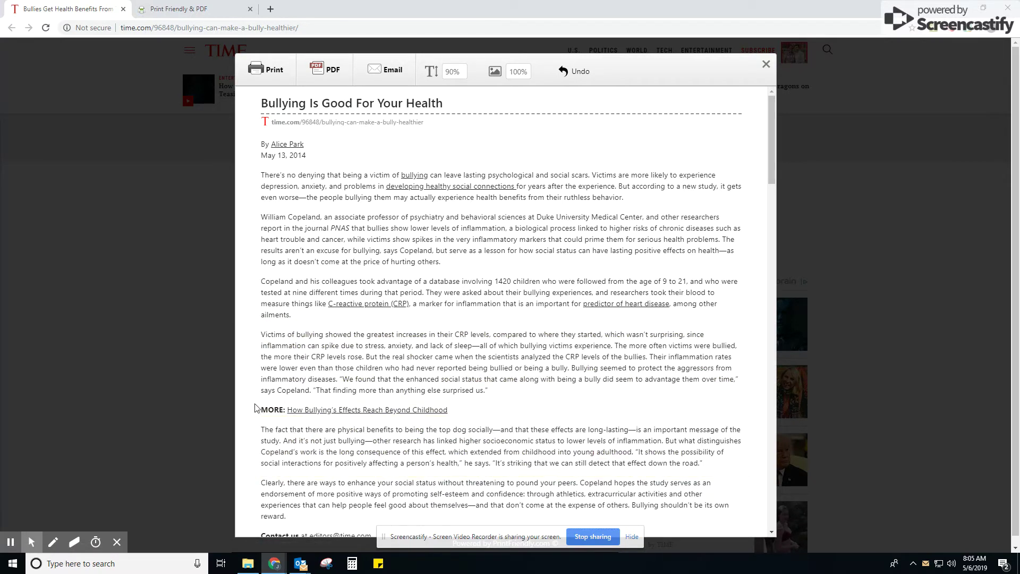
left_click(269, 410)
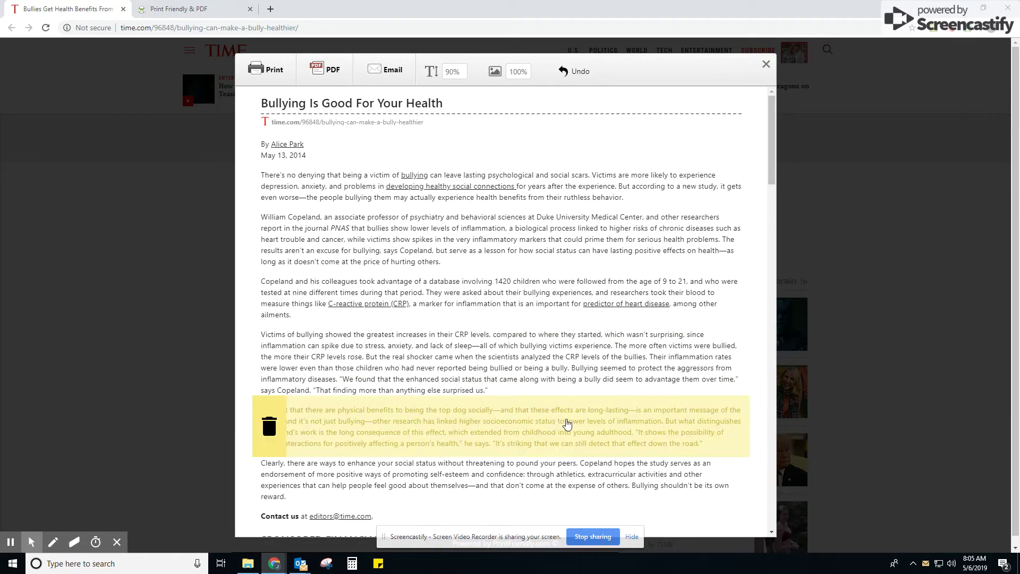
Delete the "Sign Up for Our Newsletters" heading, its description and the subscribe link at the end of the article
scroll(478, 420, "down", 9)
scroll(319, 427, "down", 15)
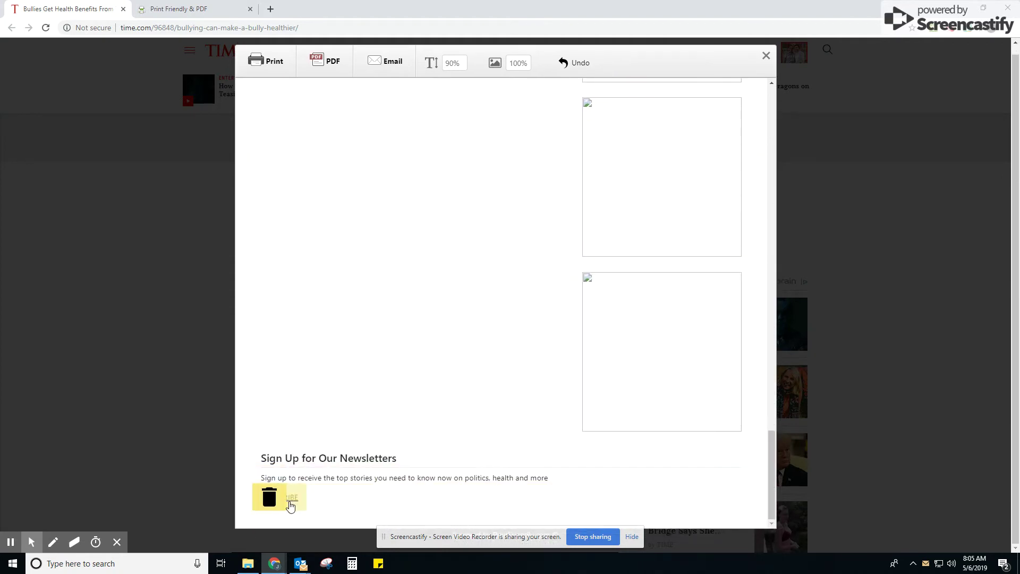
left_click(274, 496)
left_click(274, 491)
left_click(274, 488)
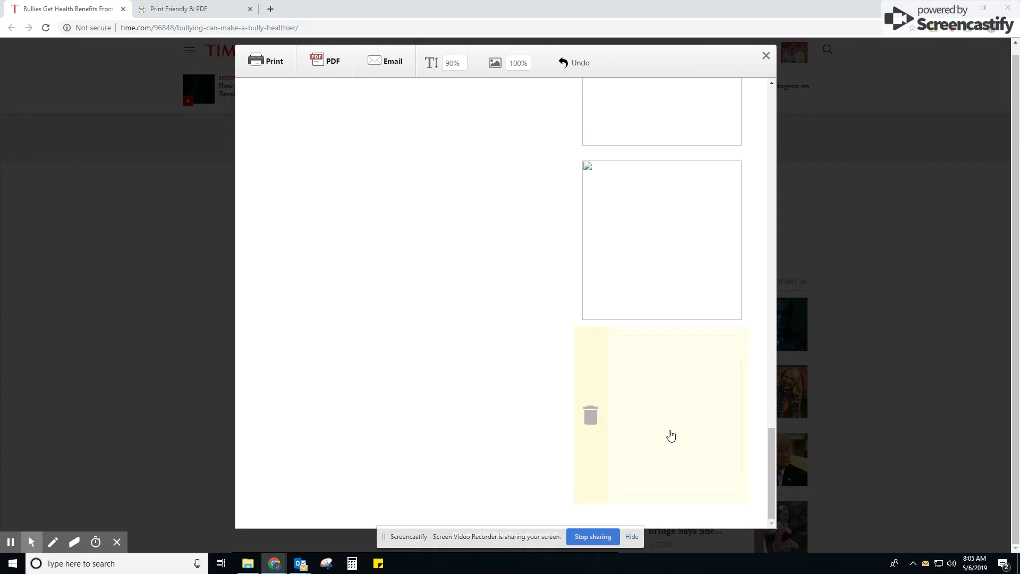
Delete the blank image placeholders and the open-doors photo near the end of the article
left_click(674, 297)
left_click(674, 365)
left_click(673, 383)
left_click(682, 340)
left_click(692, 418)
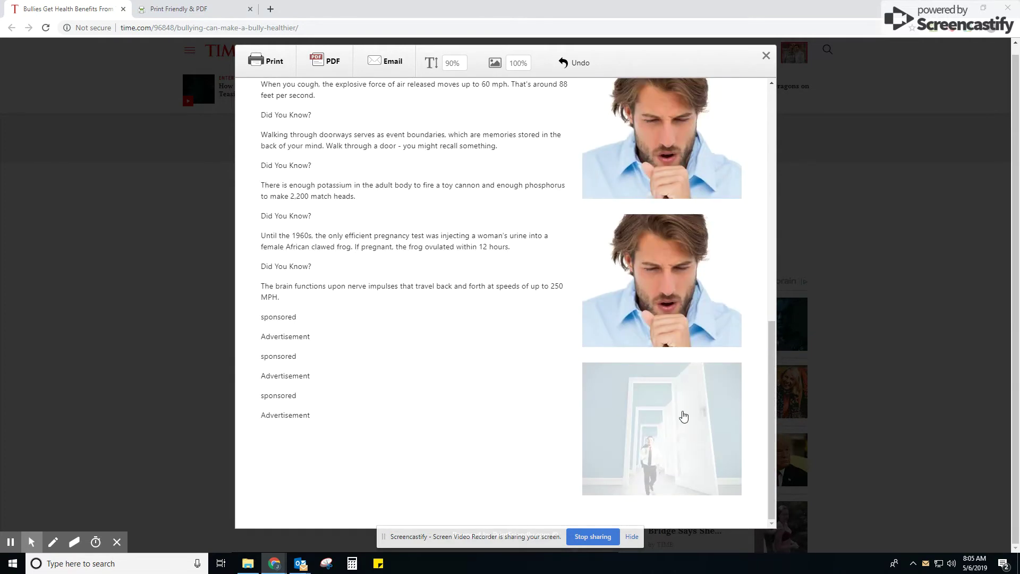
left_click(681, 417)
Delete the "sponsored" and "Advertisement" lines below the "Did You Know?" facts
left_click(274, 487)
left_click(276, 487)
left_click(276, 488)
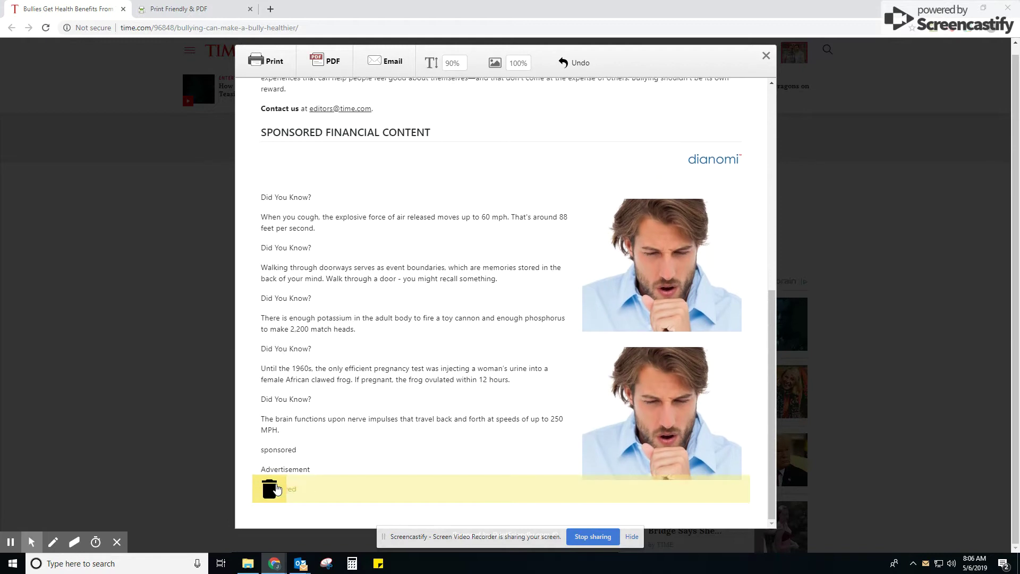
left_click(276, 487)
left_click(277, 488)
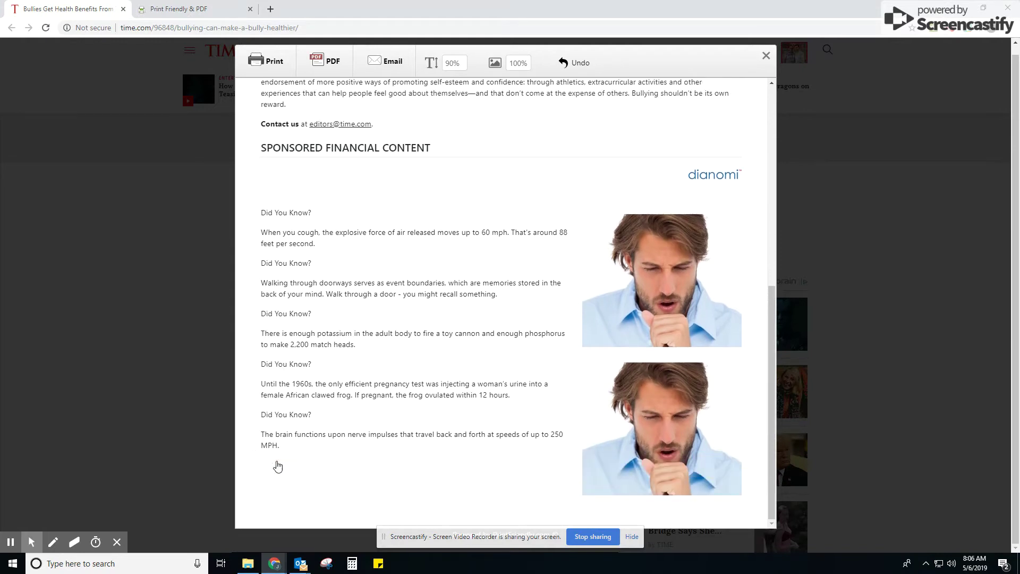
Delete the coughing-man photos and the "Did You Know?" facts that follow the one about coughing
left_click(645, 455)
left_click(659, 472)
left_click(275, 487)
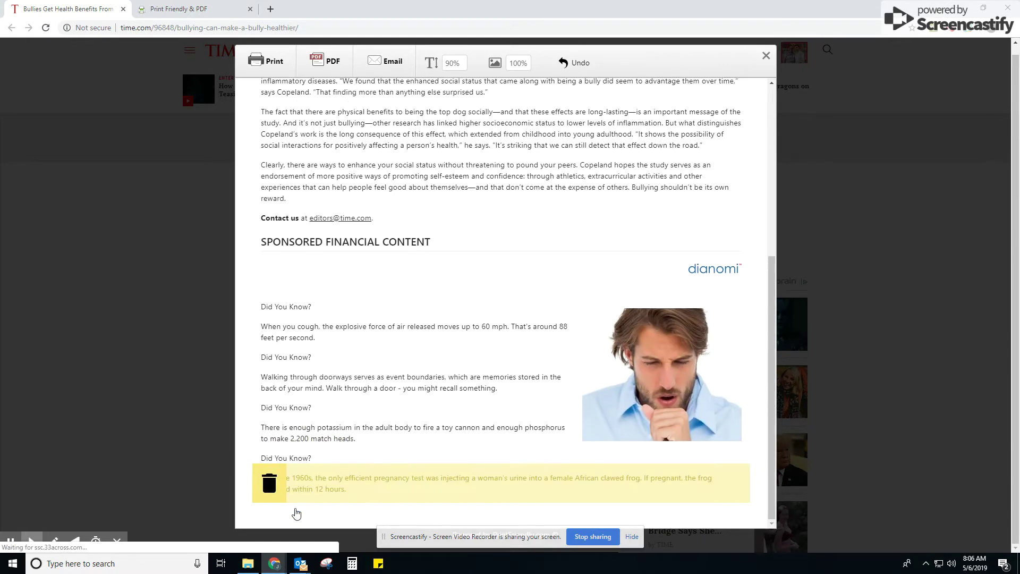
left_click(275, 487)
left_click(274, 487)
left_click(274, 487)
left_click(292, 466)
left_click(270, 486)
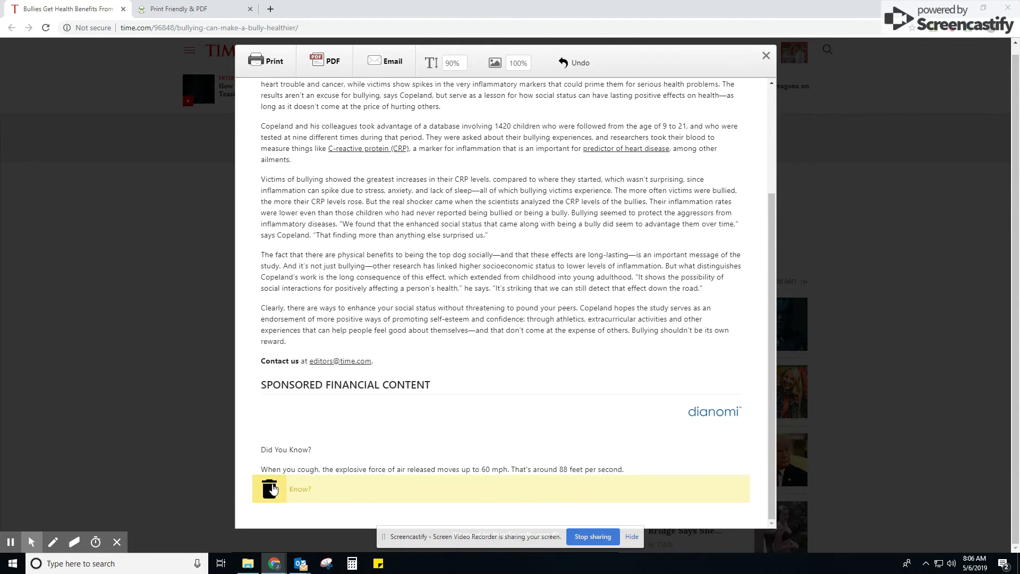
Delete the remaining "Did You Know?" lines, the dianomi logo and the "SPONSORED FINANCIAL CONTENT" heading
left_click(269, 484)
left_click(270, 485)
left_click(269, 486)
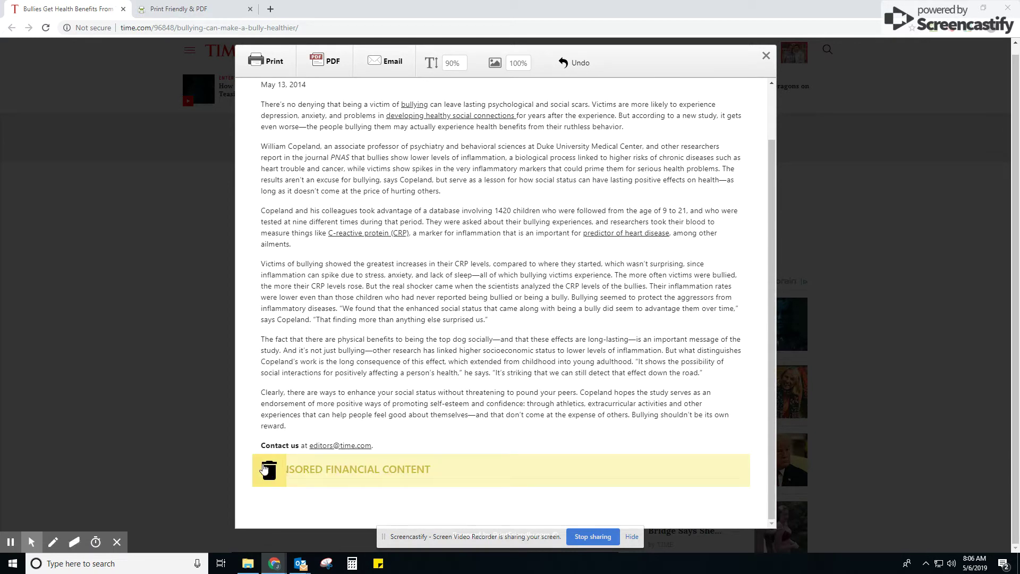
left_click(266, 468)
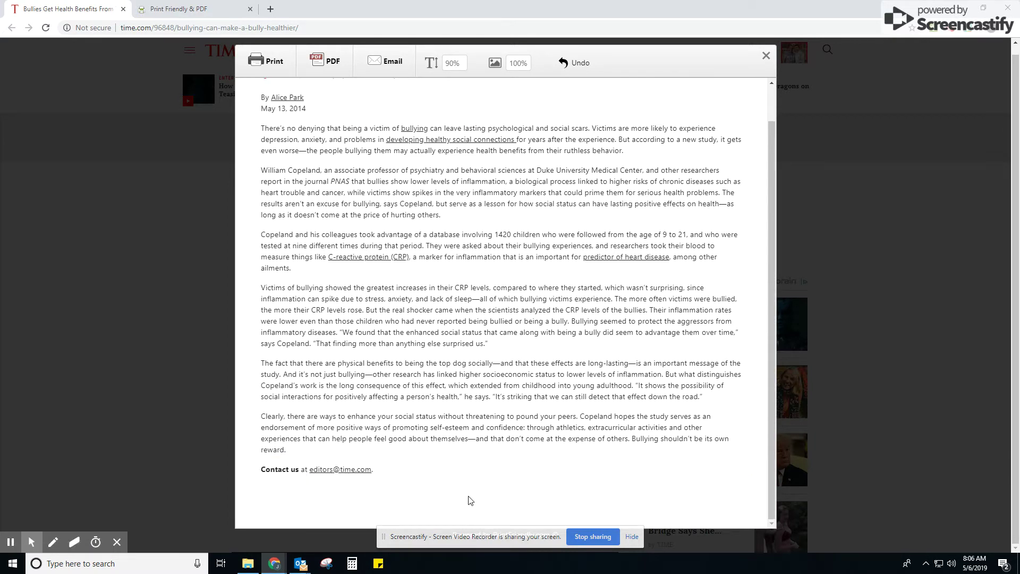
scroll(470, 500, "up", 1)
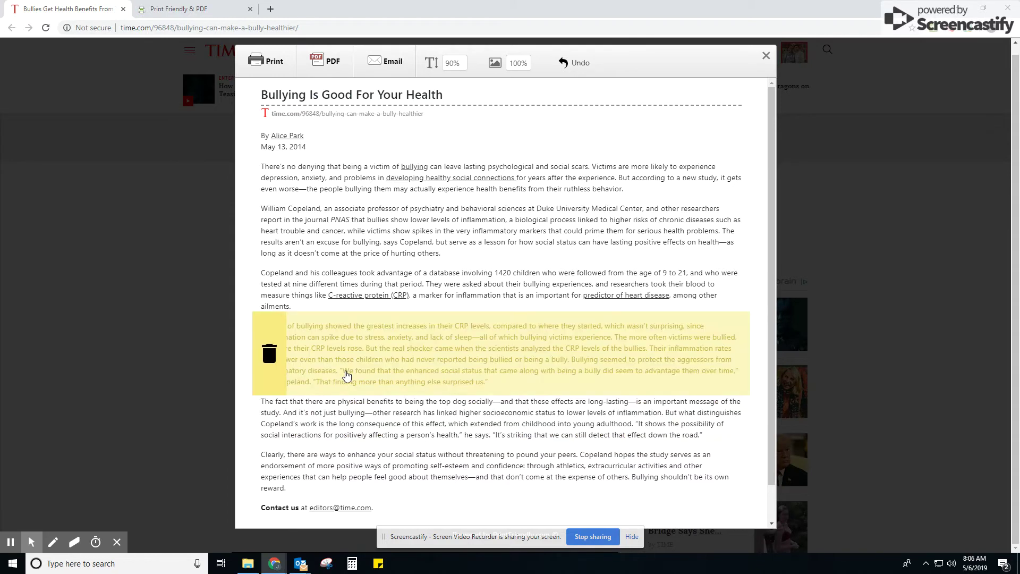
Generate a Letter-size PDF of the cleaned-up article and download it
scroll(404, 395, "down", 2)
scroll(536, 466, "up", 2)
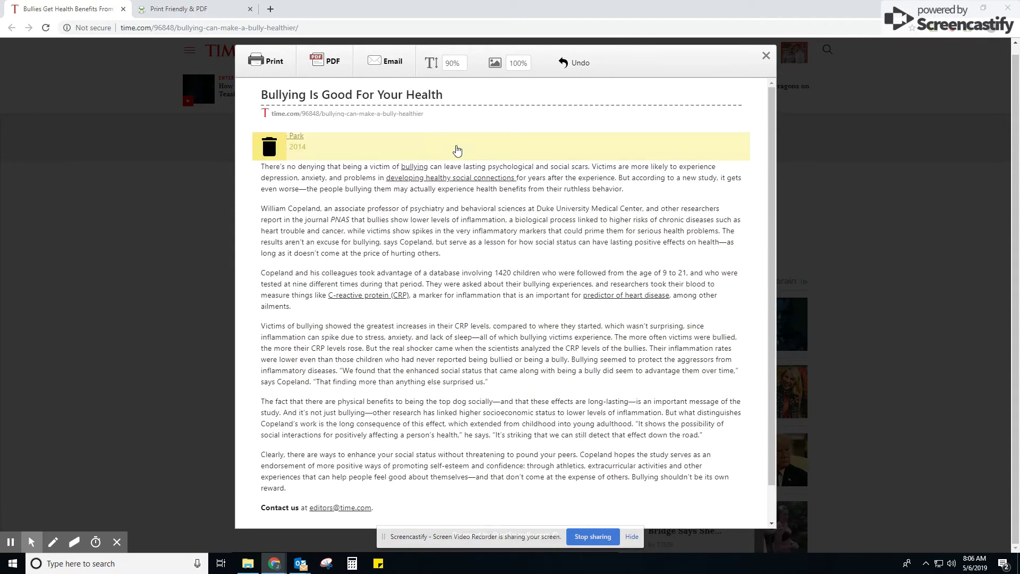
left_click(335, 69)
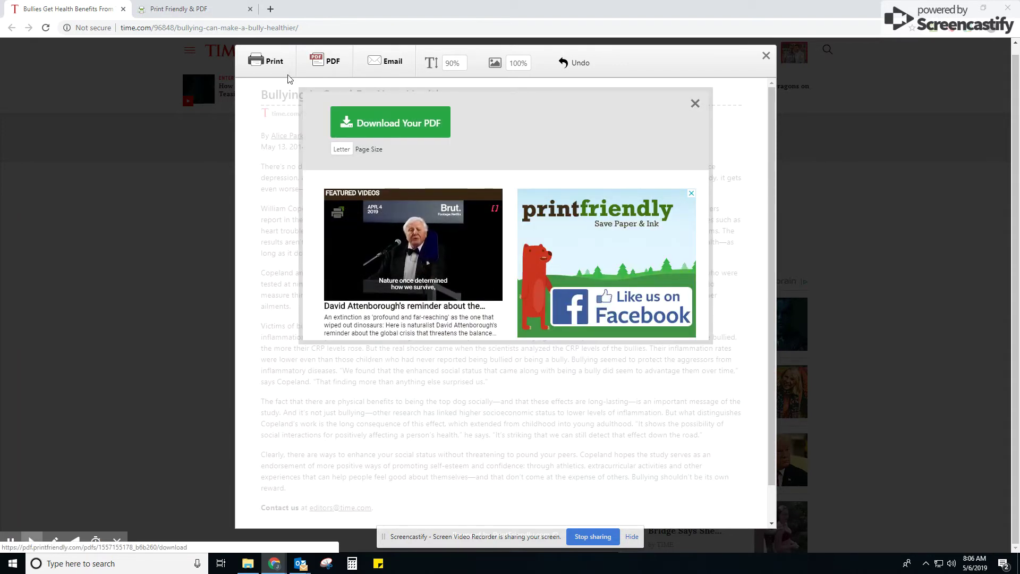
left_click(482, 128)
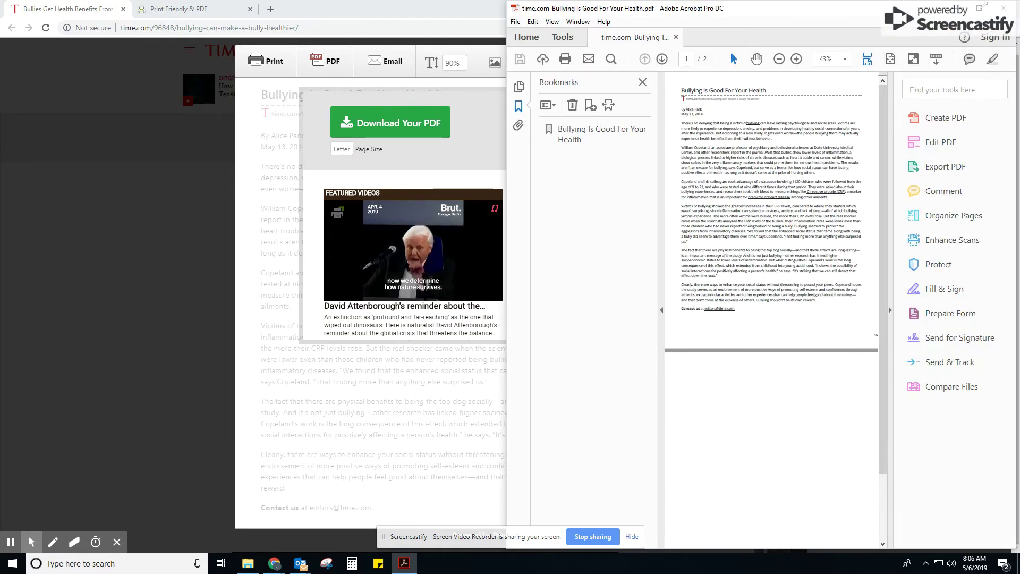
Look through the downloaded PDF in a maximized Adobe Acrobat window and fit the whole first page in view
scroll(826, 405, "down", 2)
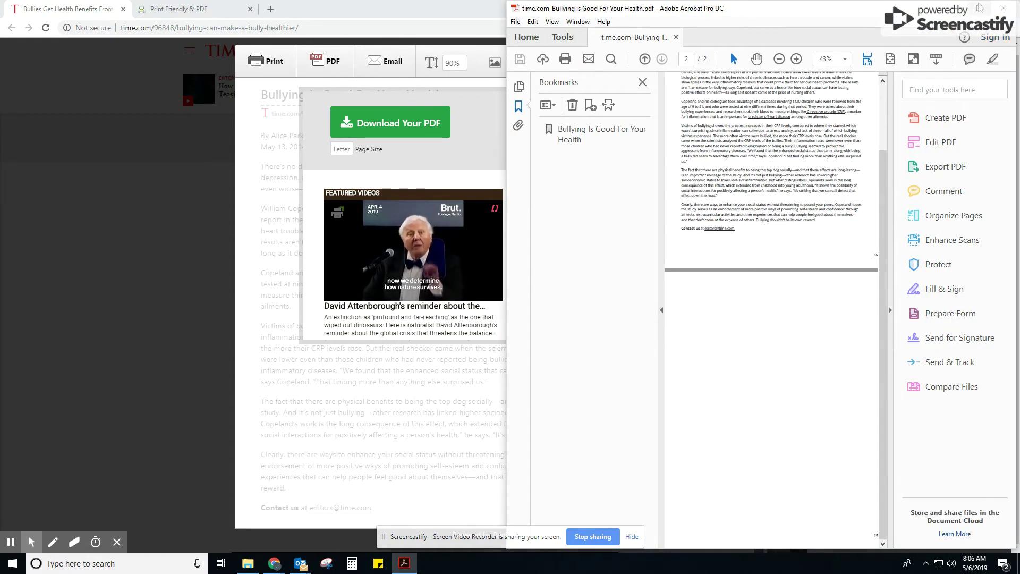
left_click(979, 8)
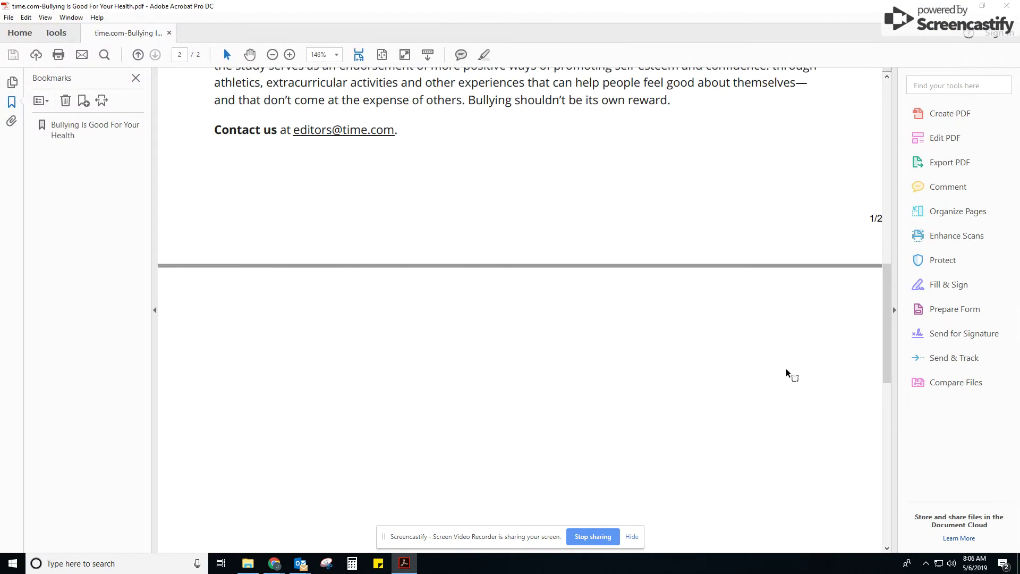
scroll(787, 370, "down", 5)
mouse_move(886, 379)
left_mouse_down()
mouse_move(876, 429)
mouse_move(884, 502)
mouse_move(892, 313)
mouse_move(877, 123)
mouse_move(884, 87)
mouse_move(879, 281)
mouse_move(886, 71)
left_mouse_up()
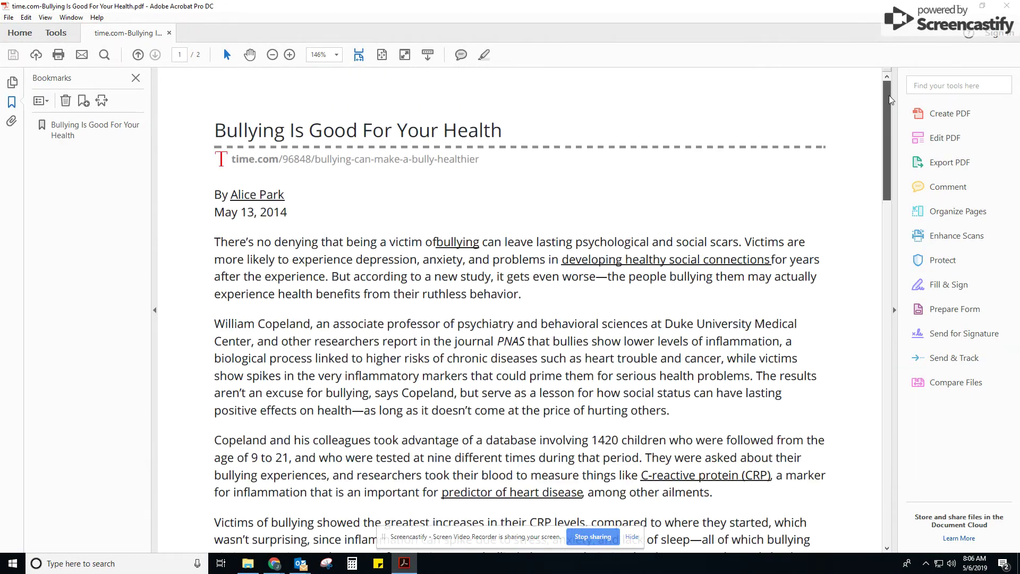
left_click(381, 54)
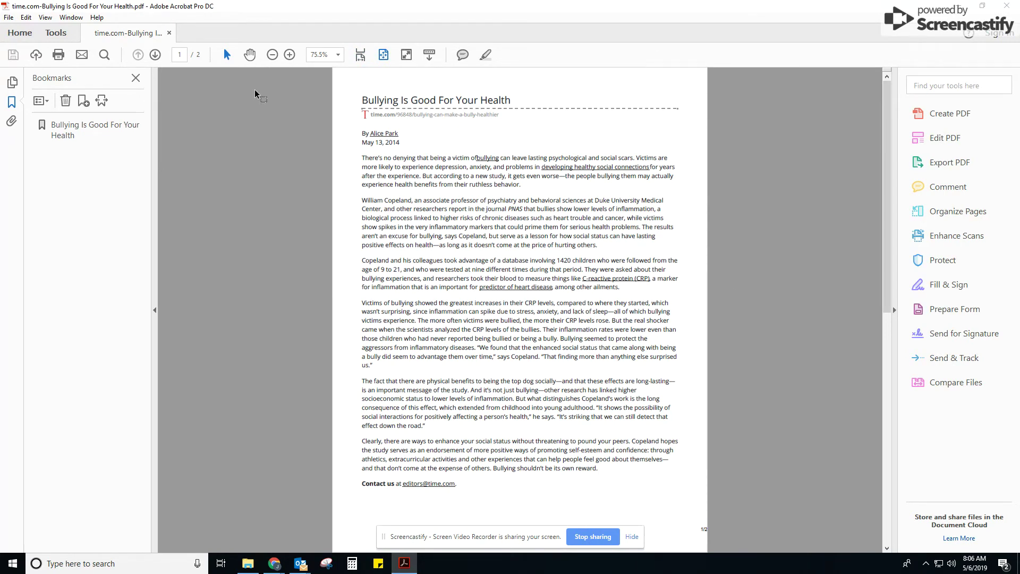
Save the PDF to the Desktop as "time.com-Bullying Is Good For Your Health", and close Acrobat and the PDF download pop-up
left_click(9, 17)
left_click(44, 85)
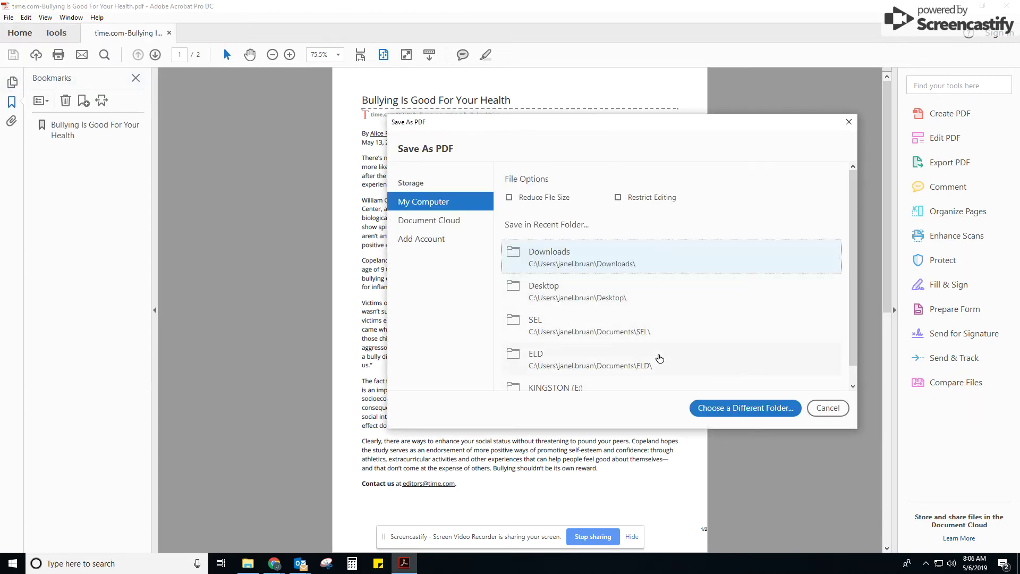
left_click(536, 294)
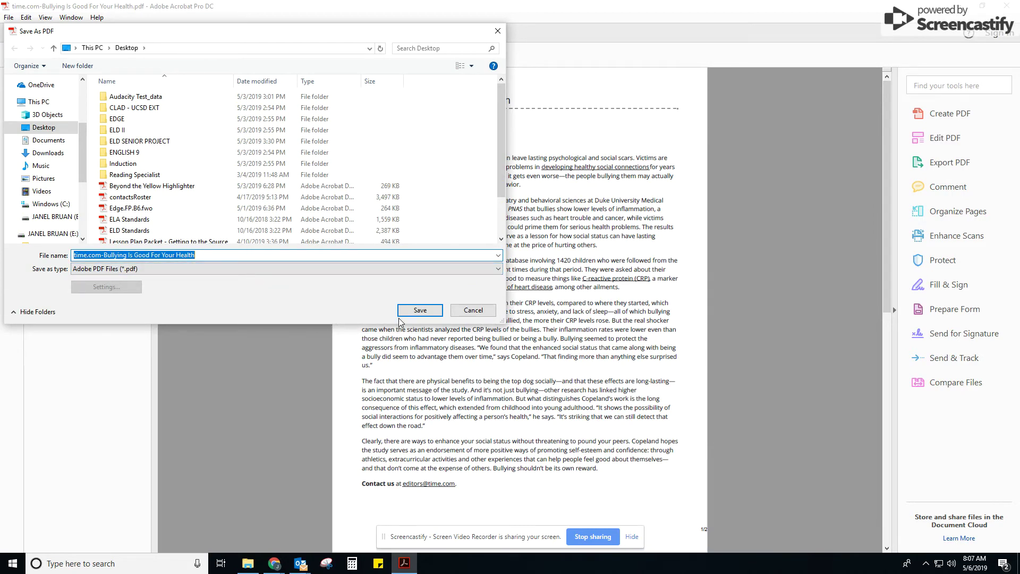
left_click(425, 308)
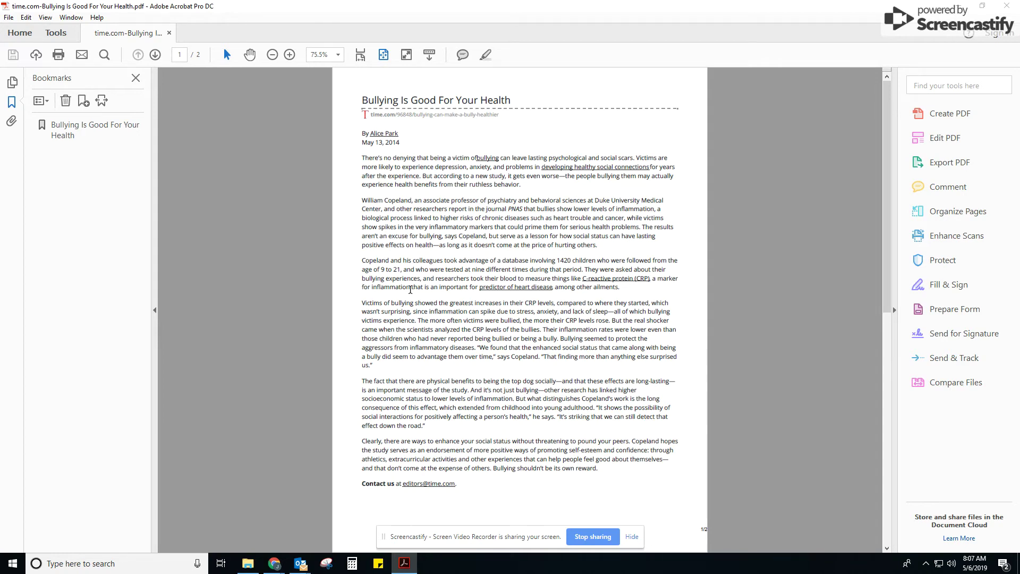
left_click(1008, 6)
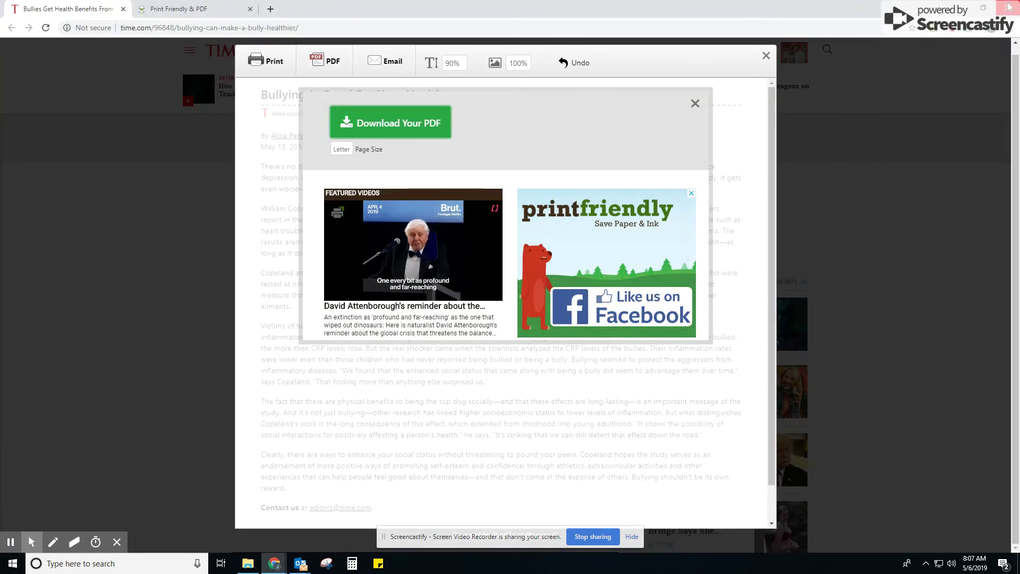
left_click(695, 104)
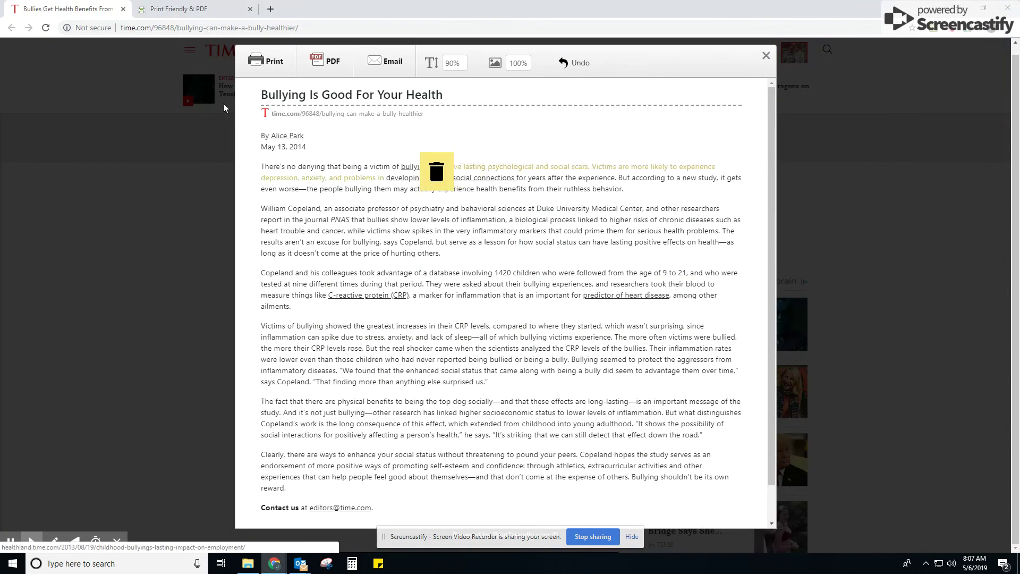
Check the article's print preview without printing, and close the PrintFriendly view of the article
left_click(269, 67)
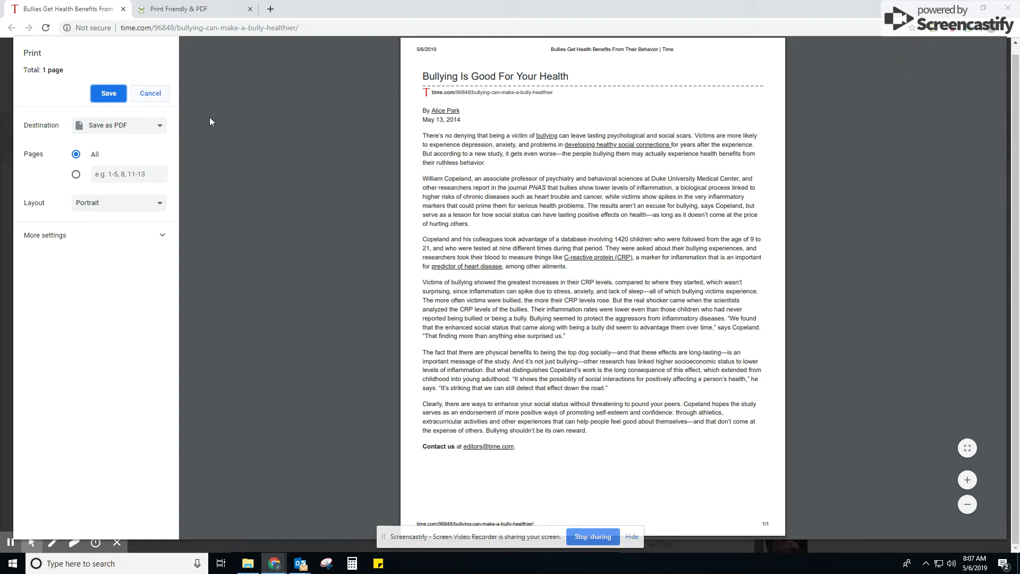
left_click(148, 95)
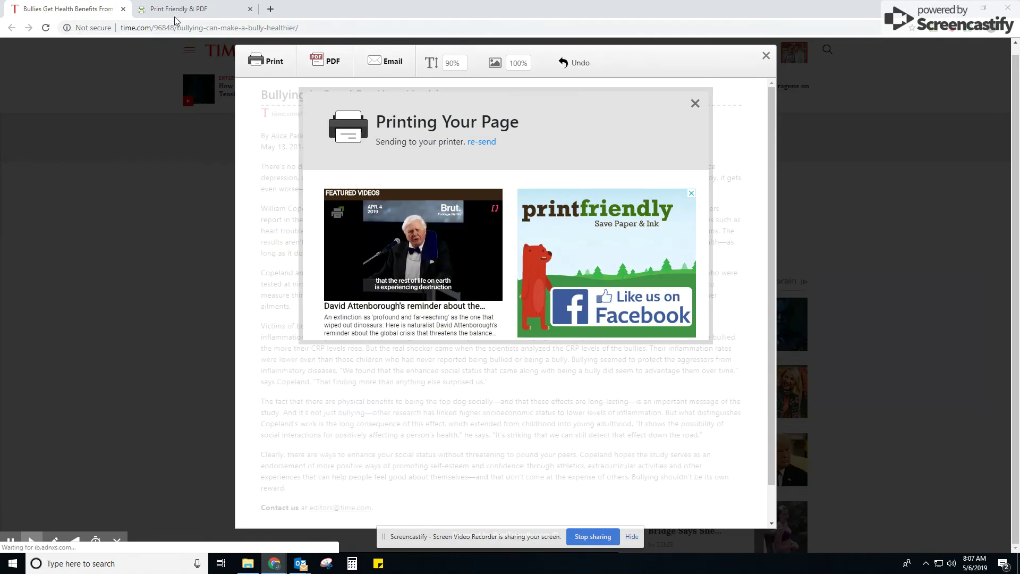
left_click(694, 103)
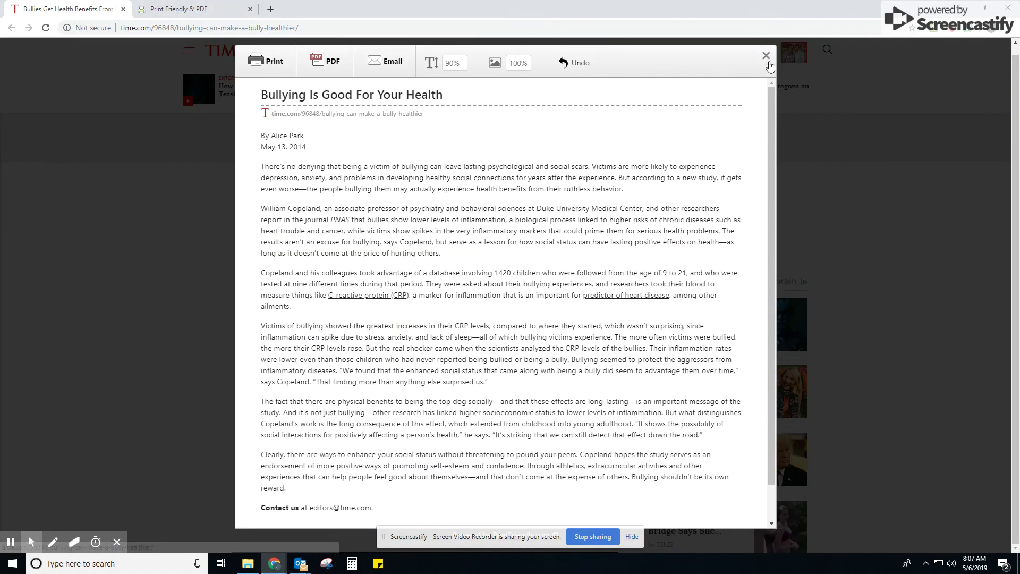
left_click(766, 56)
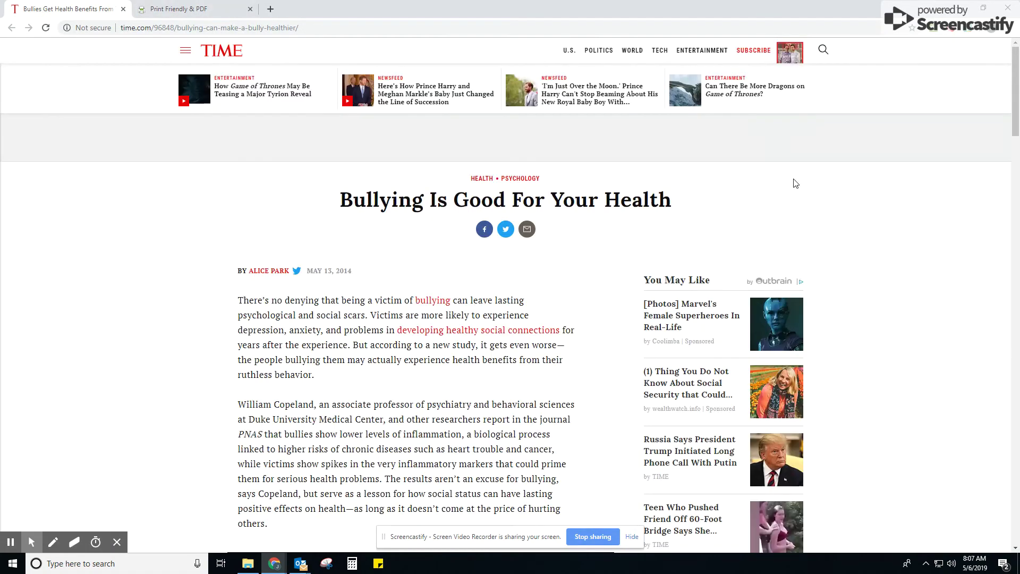
Examine the PrintFriendly website's home page, including its URL preview field, browser extension, publisher button and About sections
left_click(176, 14)
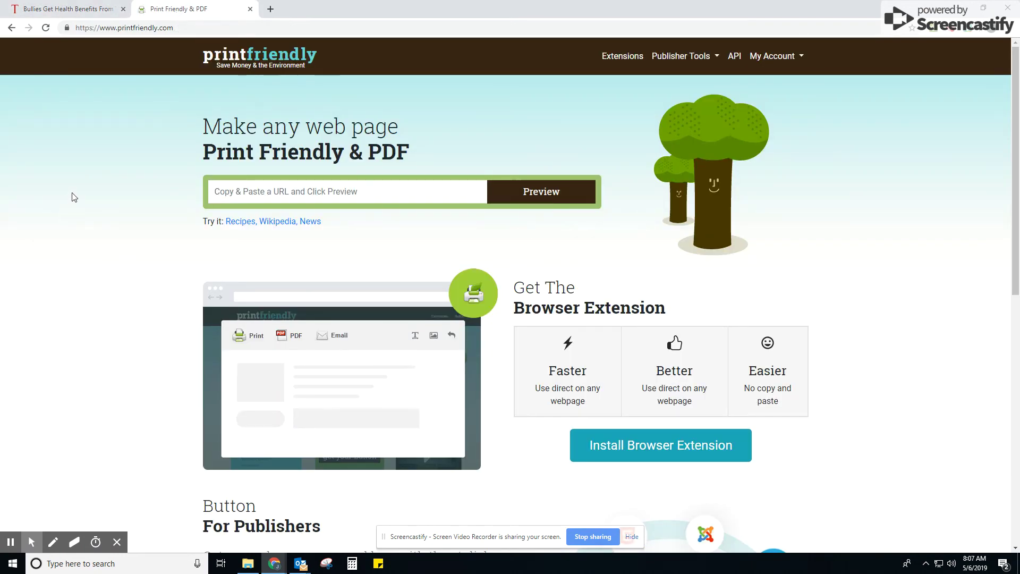
scroll(73, 196, "down", 10)
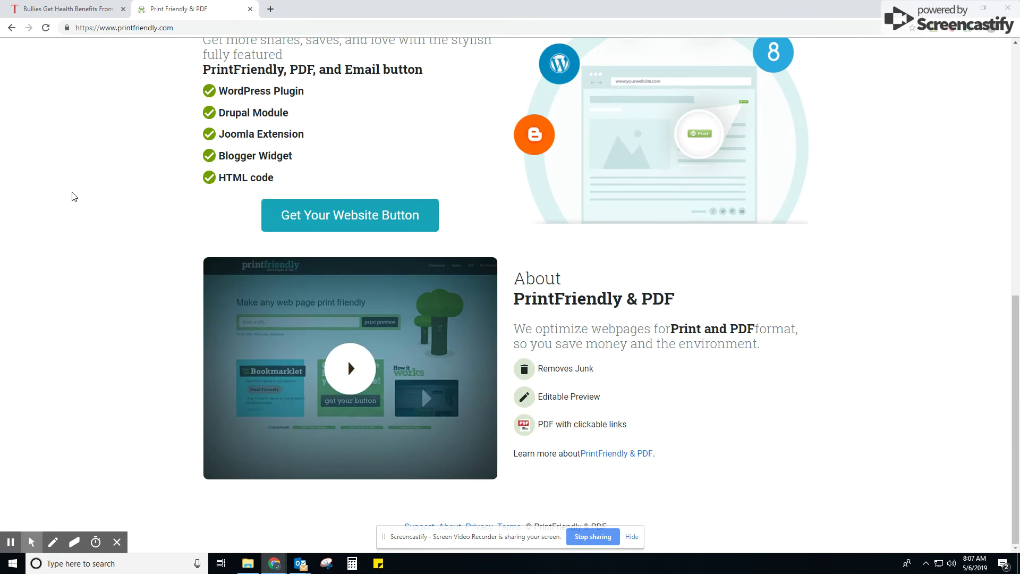
scroll(88, 199, "up", 4)
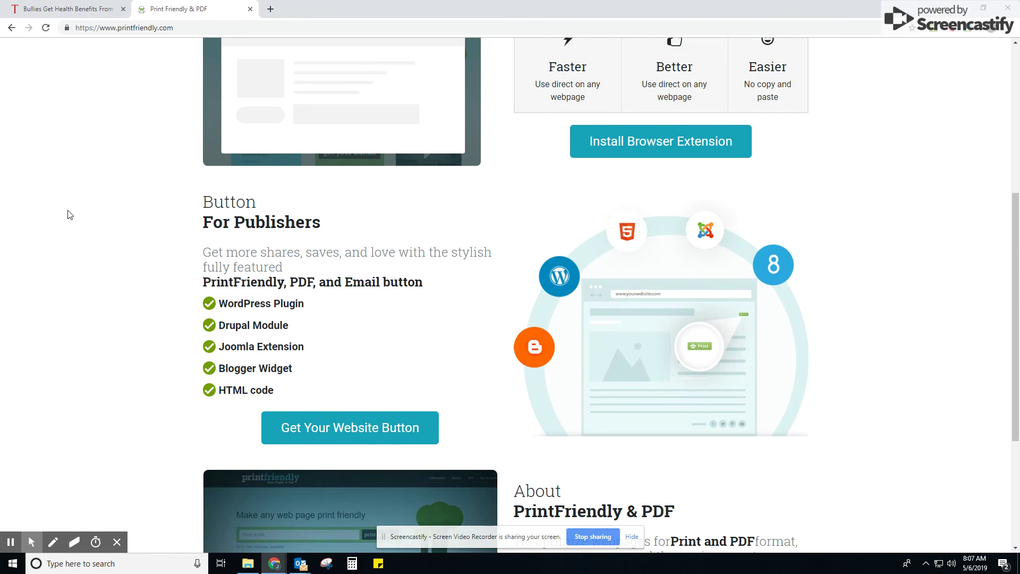
scroll(68, 213, "up", 5)
scroll(69, 211, "up", 1)
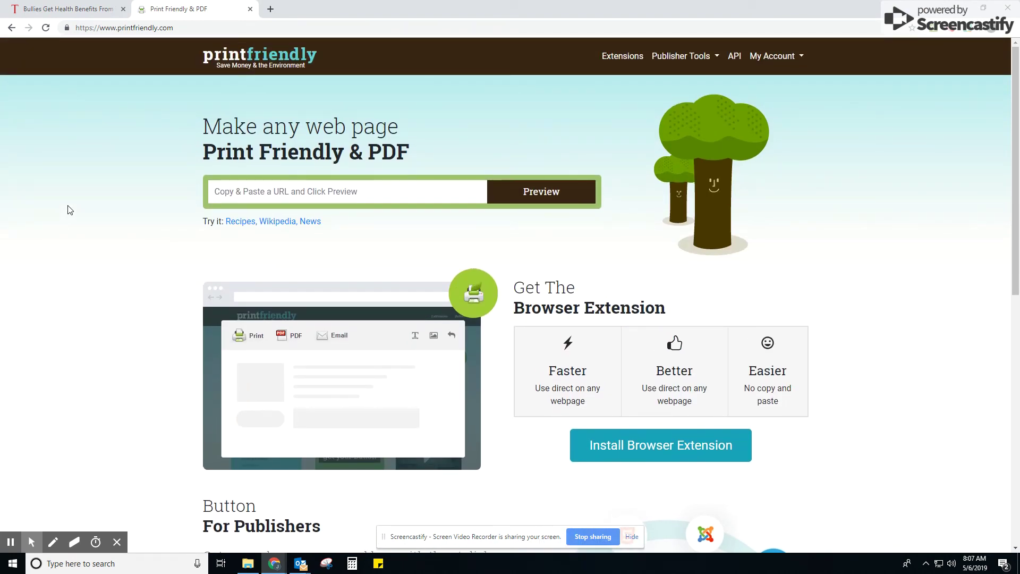
scroll(69, 209, "down", 4)
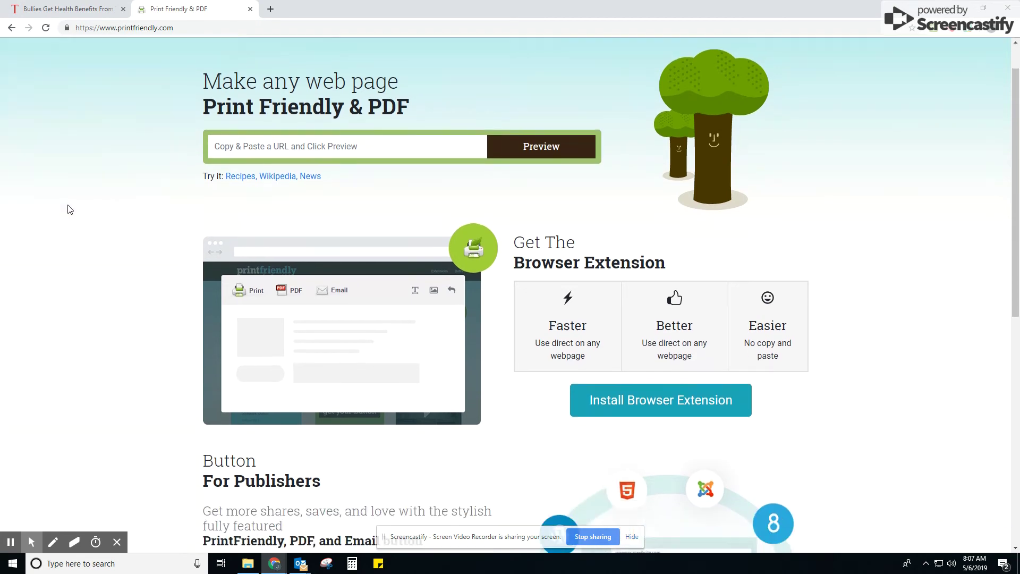
scroll(68, 209, "up", 4)
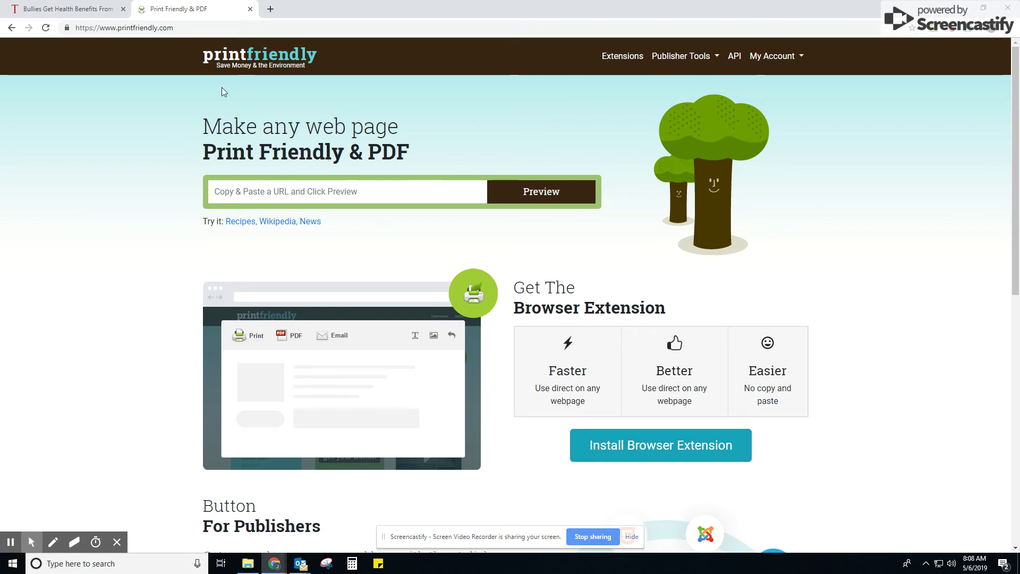
scroll(766, 515, "down", 10)
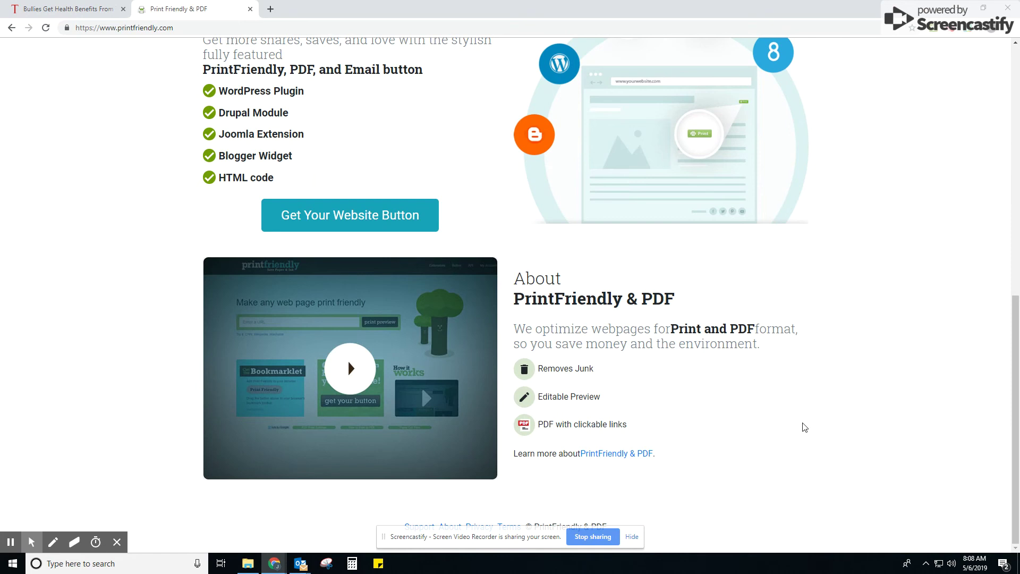
scroll(695, 497, "up", 3)
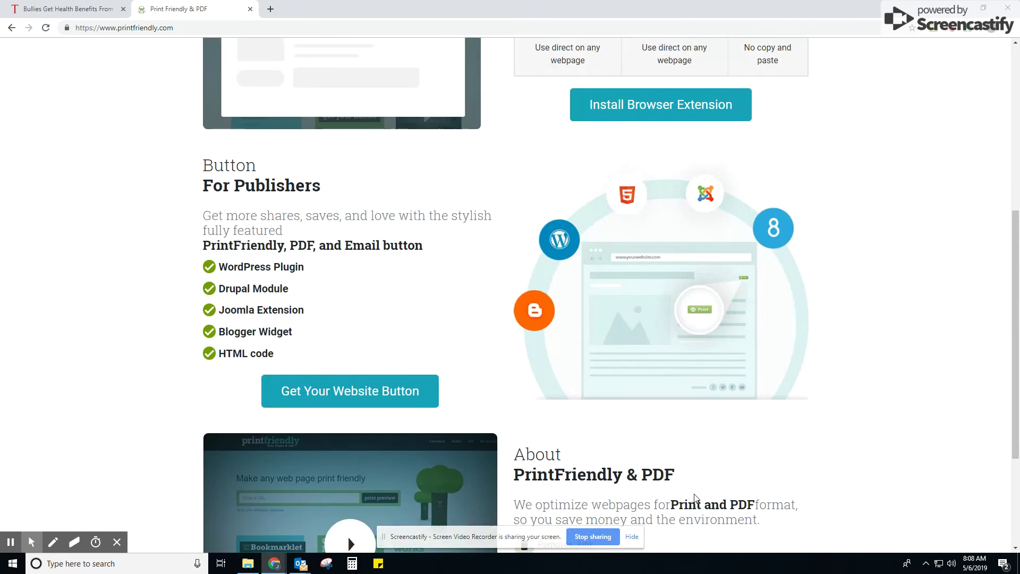
scroll(695, 498, "up", 3)
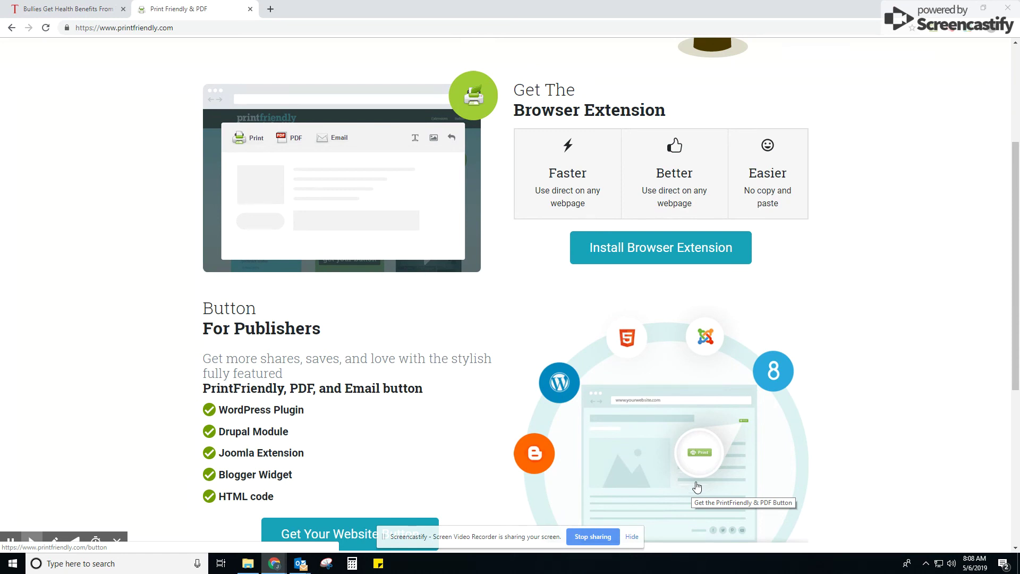
scroll(687, 482, "up", 3)
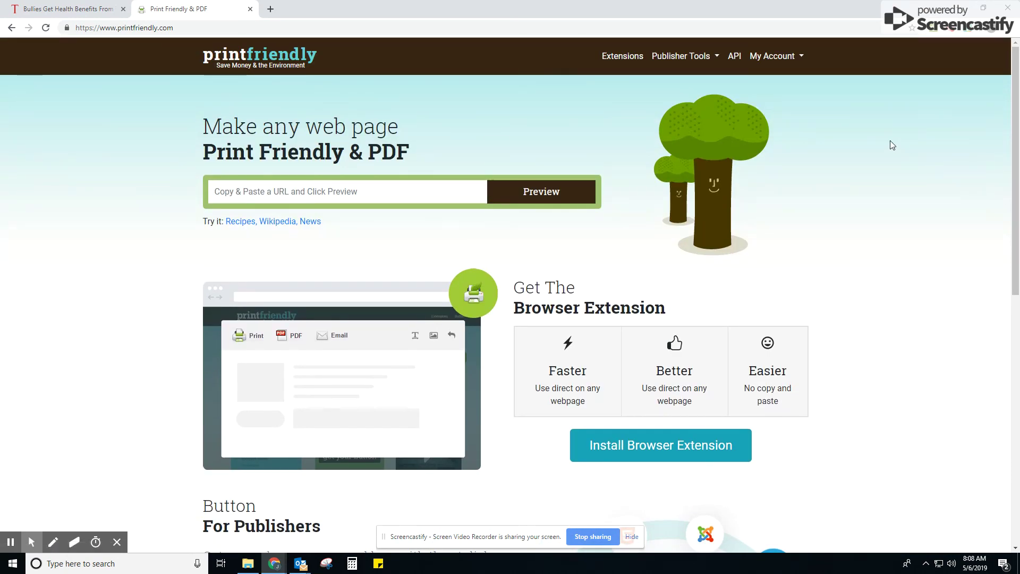